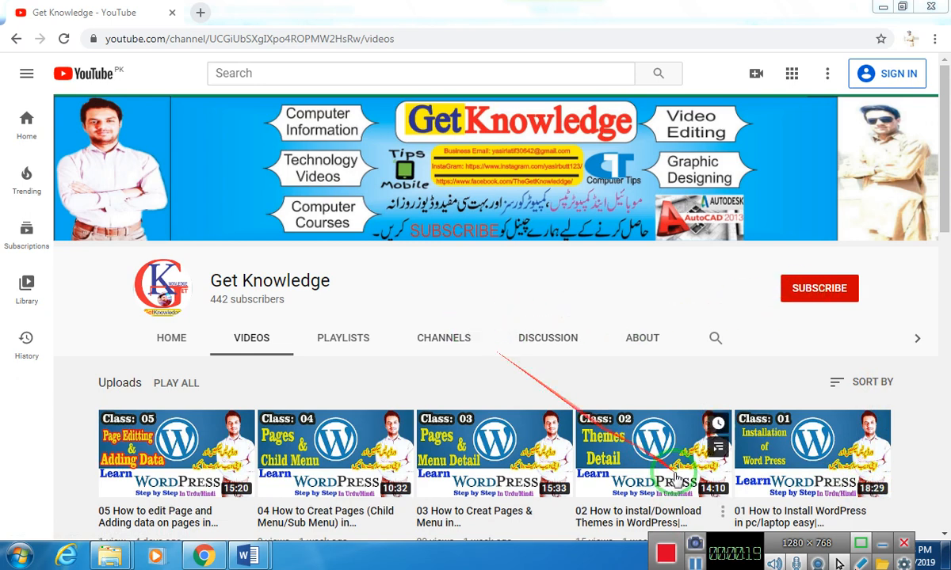
{"action": "left_click", "coordinate": [881, 547]}
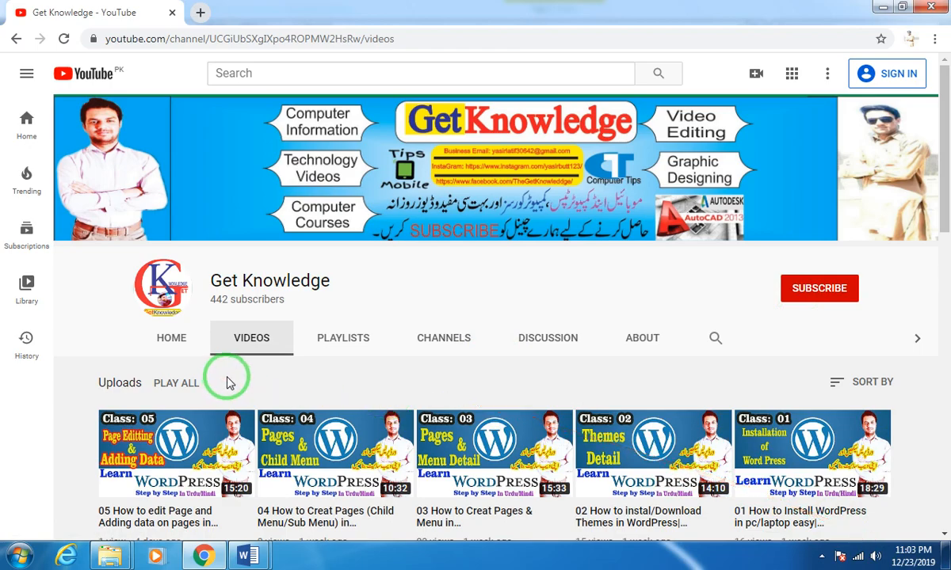
{"action": "scroll", "coordinate": [224, 380], "scroll_direction": "down", "scroll_amount": 2}
{"action": "scroll", "coordinate": [206, 341], "scroll_direction": "up", "scroll_amount": 2}
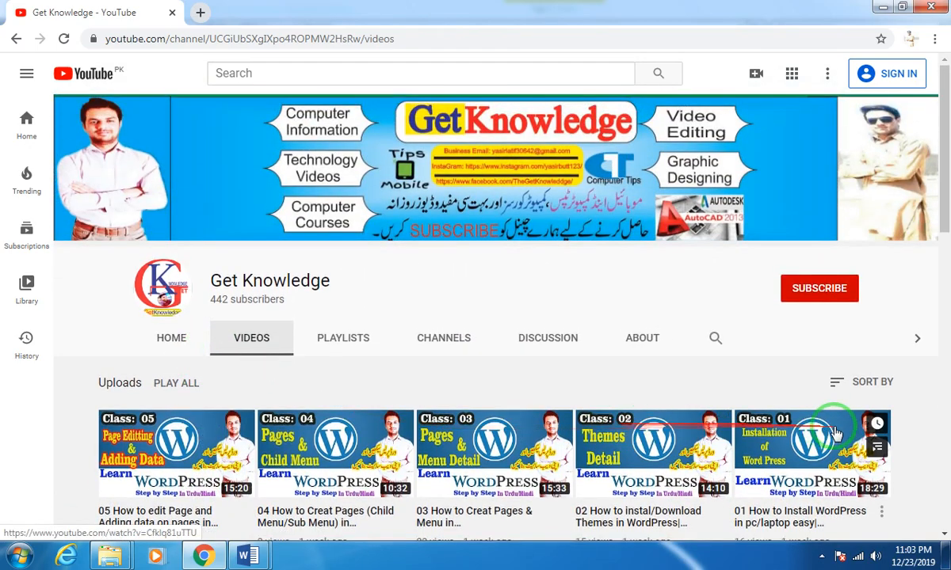
{"action": "scroll", "coordinate": [832, 428], "scroll_direction": "down", "scroll_amount": 6}
{"action": "scroll", "coordinate": [830, 396], "scroll_direction": "up", "scroll_amount": 6}
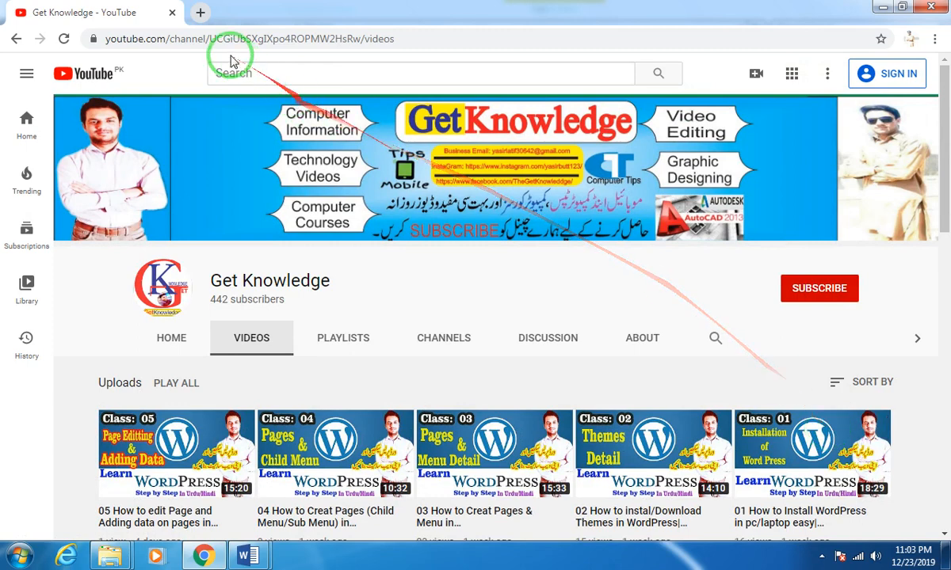
Step: Open getknowledgebyyasir2.000webhostapp.com in a new browser tab and look over the posts on its home page
{"action": "left_click", "coordinate": [199, 13]}
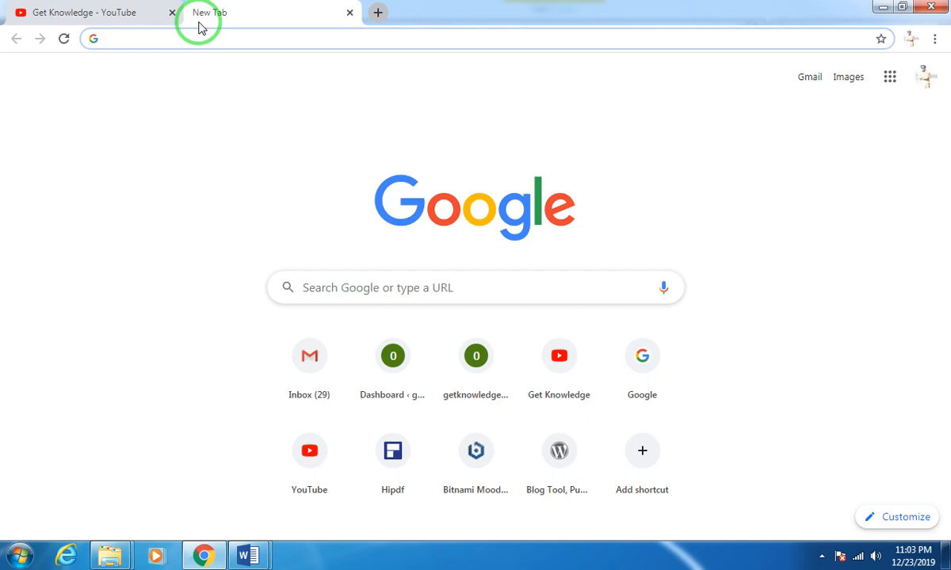
{"action": "type", "text": "get"}
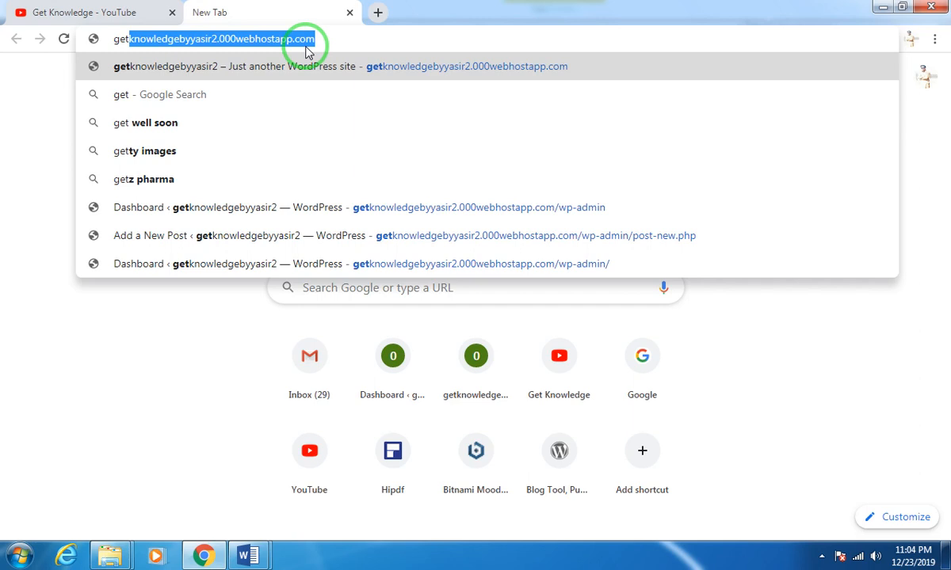
{"action": "key", "text": "Return"}
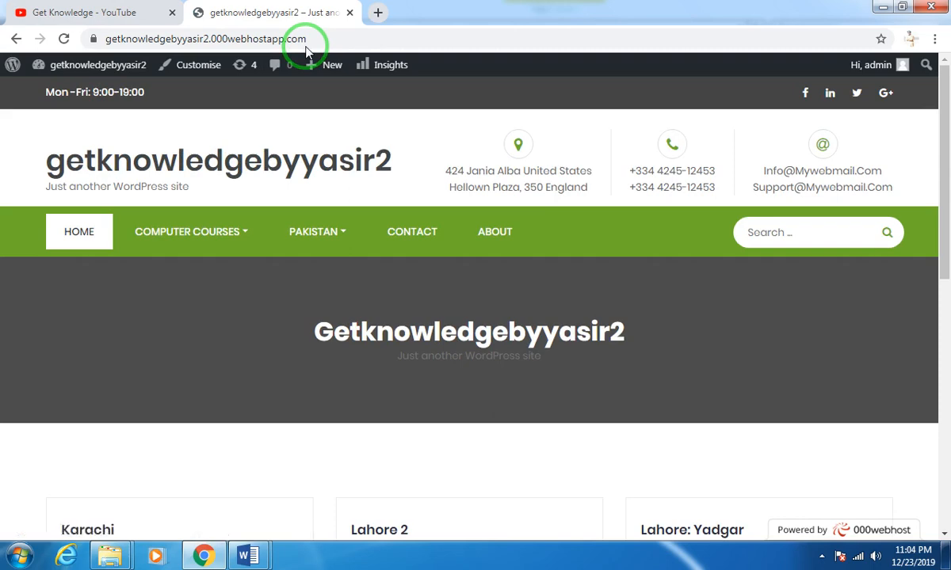
{"action": "scroll", "coordinate": [318, 248], "scroll_direction": "down", "scroll_amount": 4}
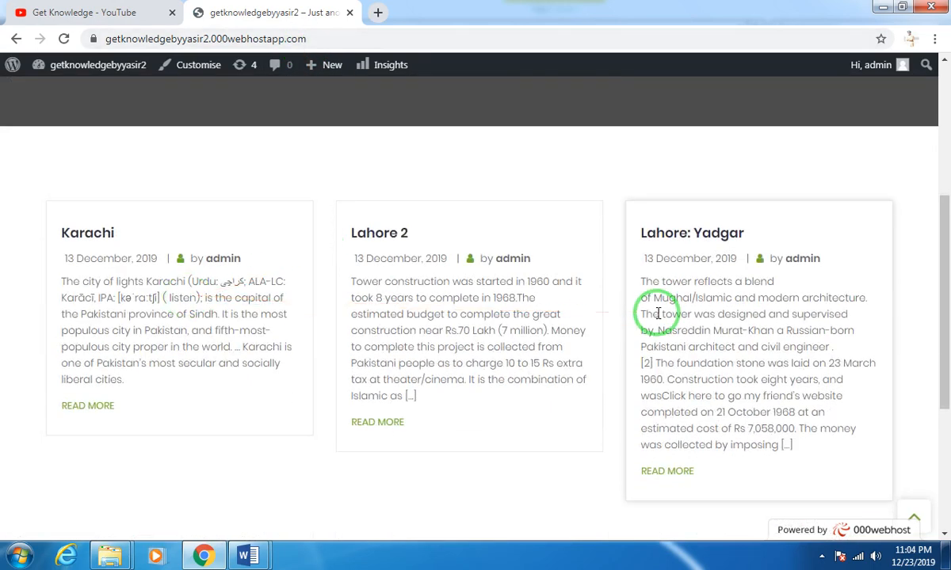
{"action": "scroll", "coordinate": [241, 329], "scroll_direction": "up", "scroll_amount": 4}
Step: View the site's MS Excel category page under Computer Courses and return to the home page
{"action": "mouse_move", "coordinate": [223, 243]}
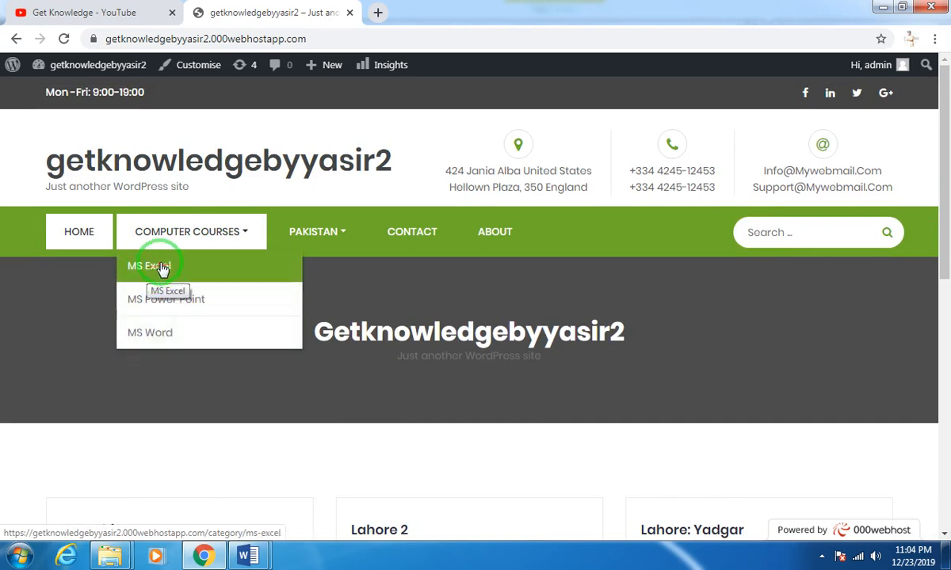
{"action": "scroll", "coordinate": [197, 388], "scroll_direction": "down", "scroll_amount": 4}
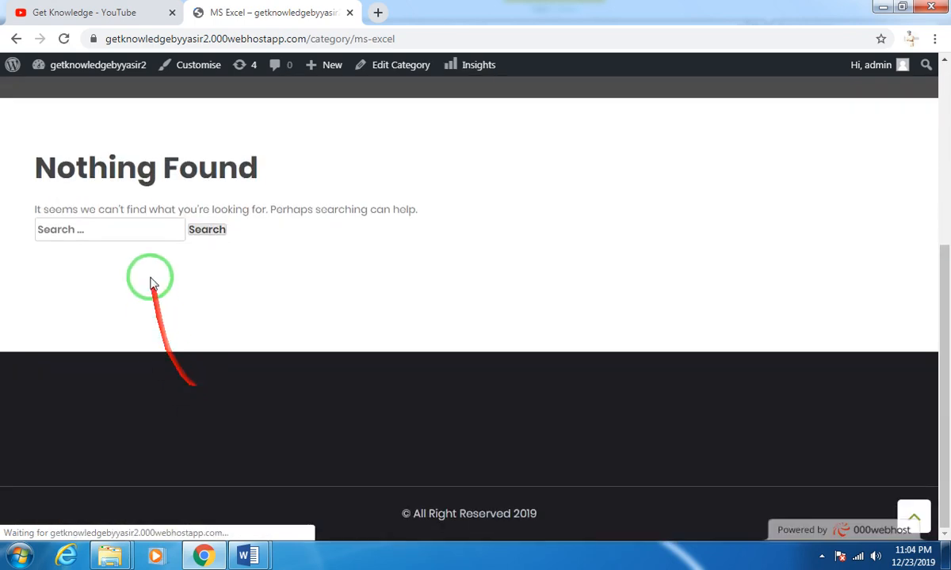
{"action": "scroll", "coordinate": [184, 296], "scroll_direction": "up", "scroll_amount": 3}
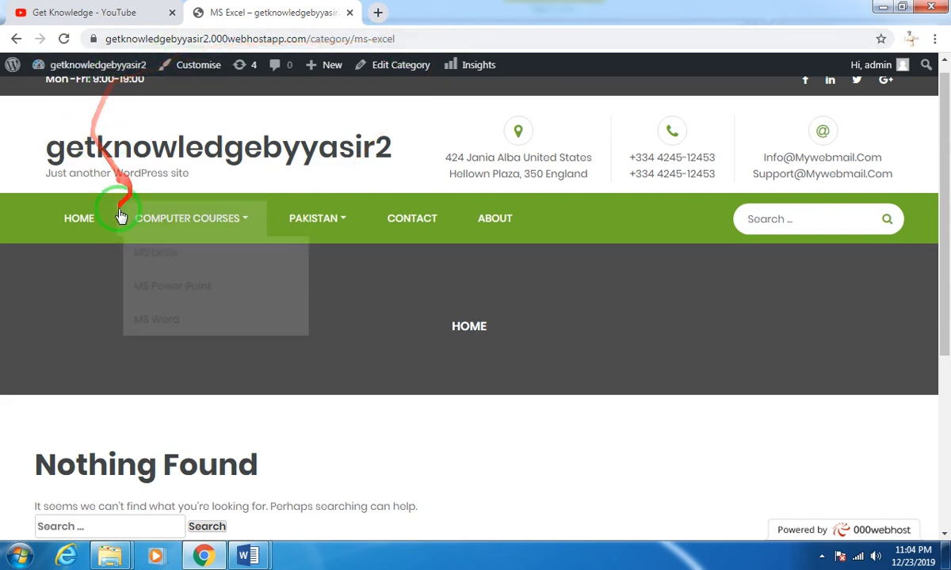
{"action": "left_click", "coordinate": [76, 228]}
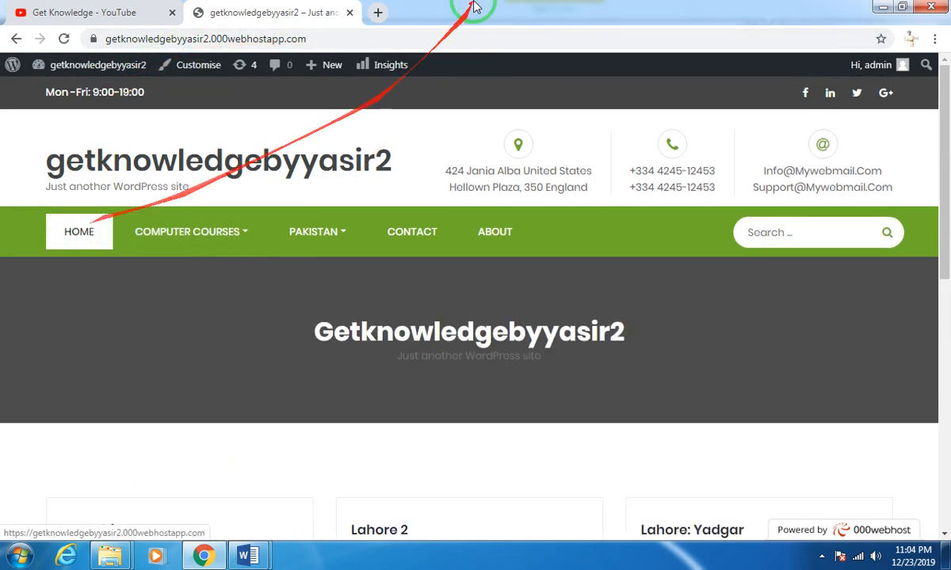
Step: Open the site's WordPress admin dashboard by adding /wp-admin to its web address
{"action": "left_click", "coordinate": [329, 38]}
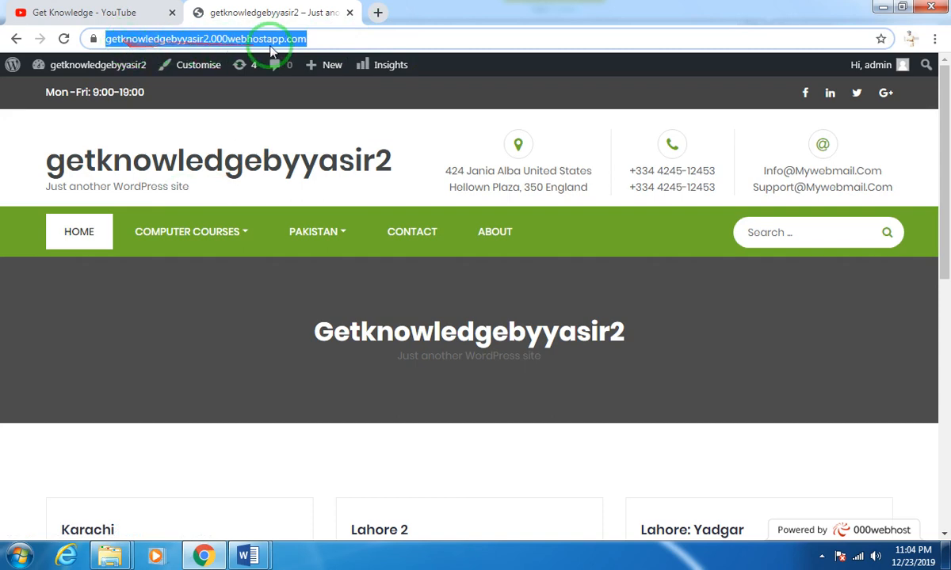
{"action": "double_click", "coordinate": [313, 38]}
{"action": "left_click", "coordinate": [349, 40]}
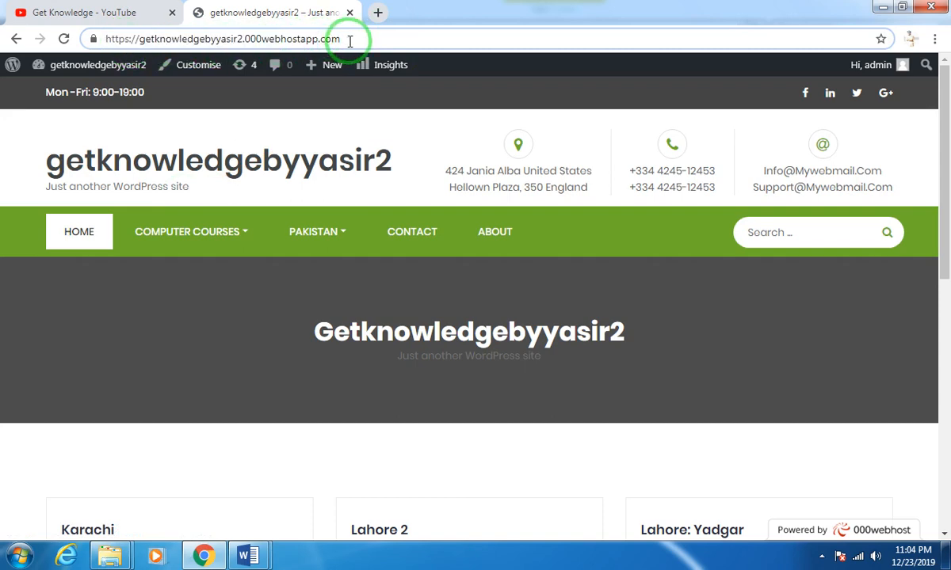
{"action": "type", "text": "/"}
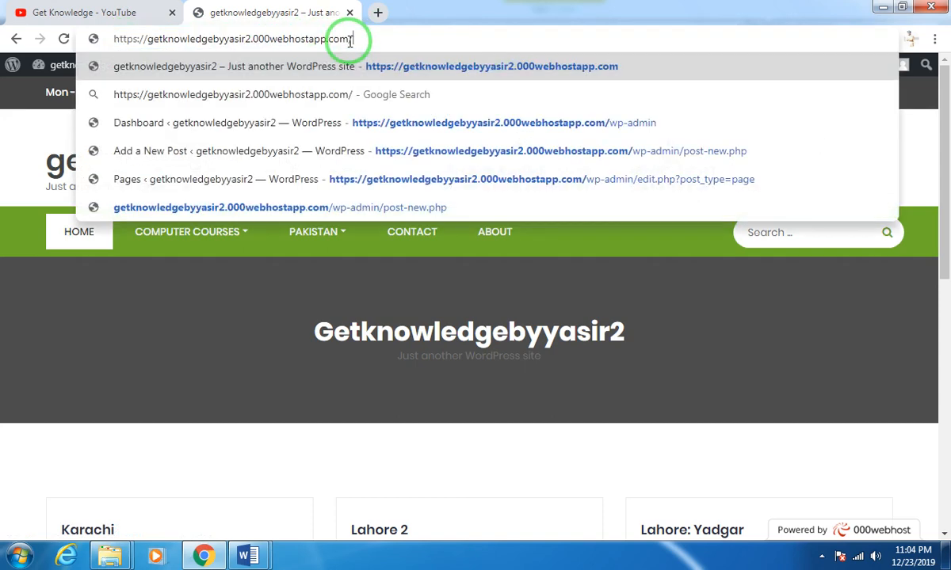
{"action": "type", "text": "wp-a"}
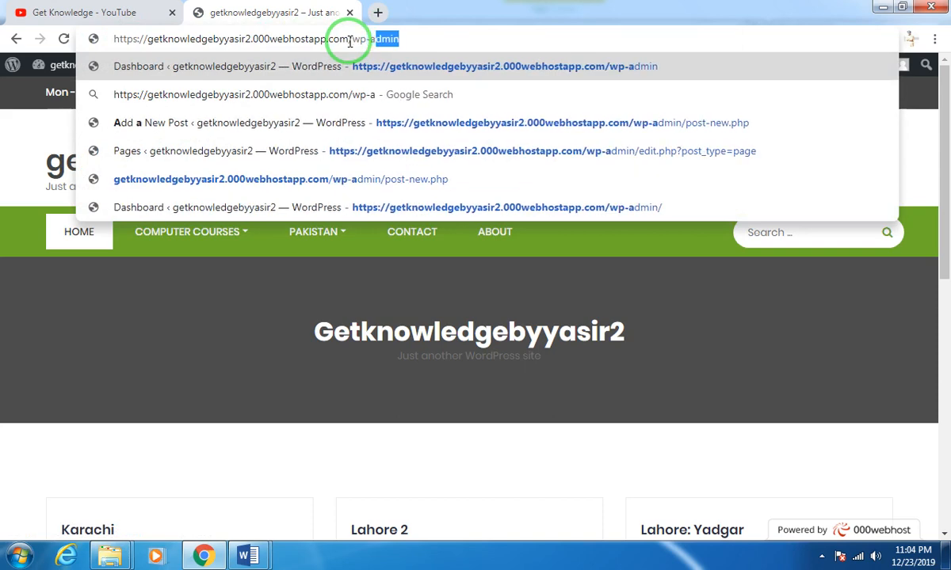
{"action": "type", "text": "dmin"}
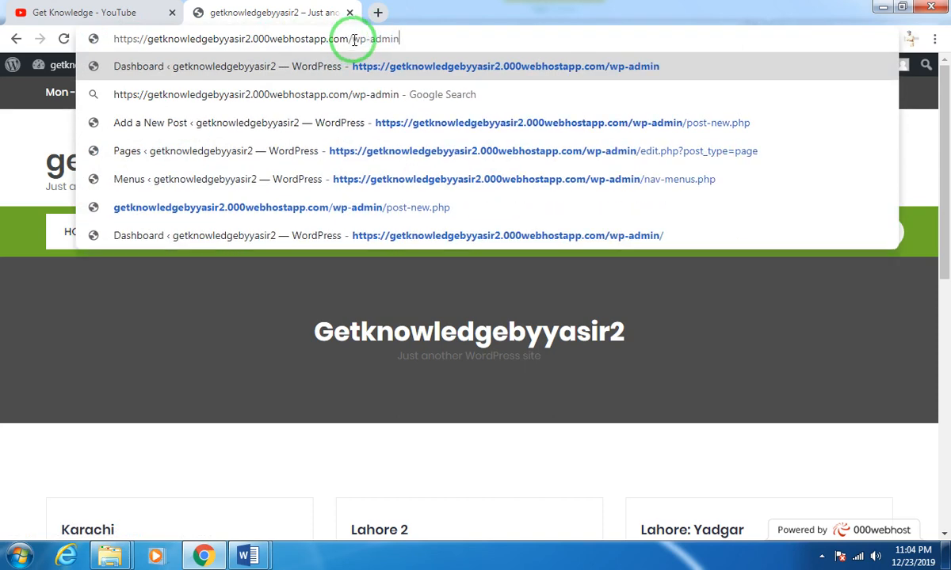
{"action": "key", "text": "Return"}
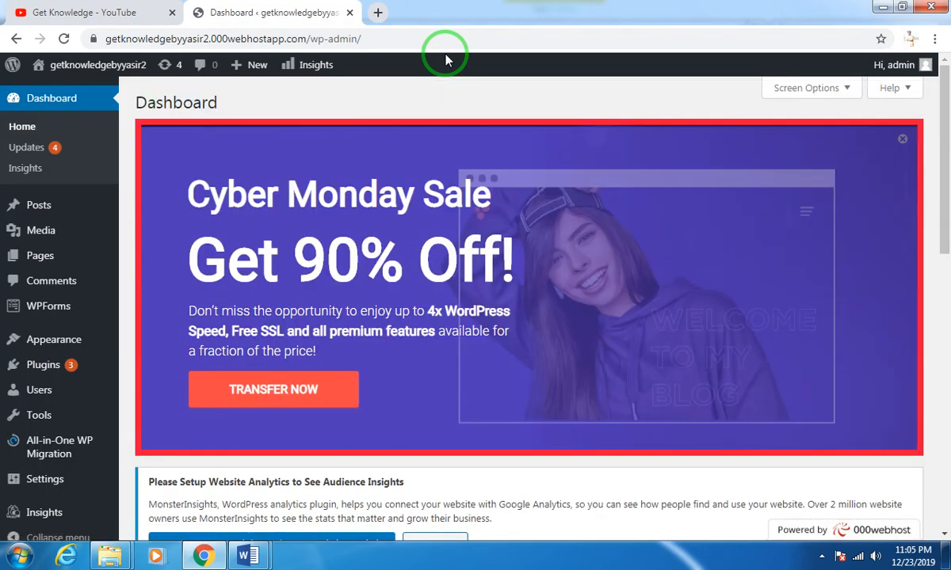
Step: Open the list of all posts, dismissing the Cyber Monday Sale banner on both the dashboard and the posts page
{"action": "left_click", "coordinate": [901, 140]}
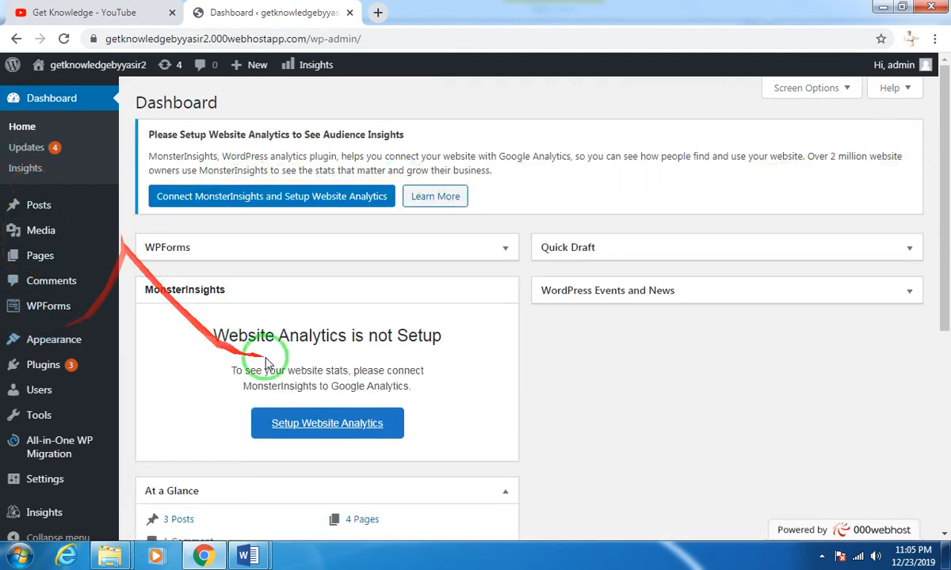
{"action": "scroll", "coordinate": [266, 363], "scroll_direction": "down", "scroll_amount": 1}
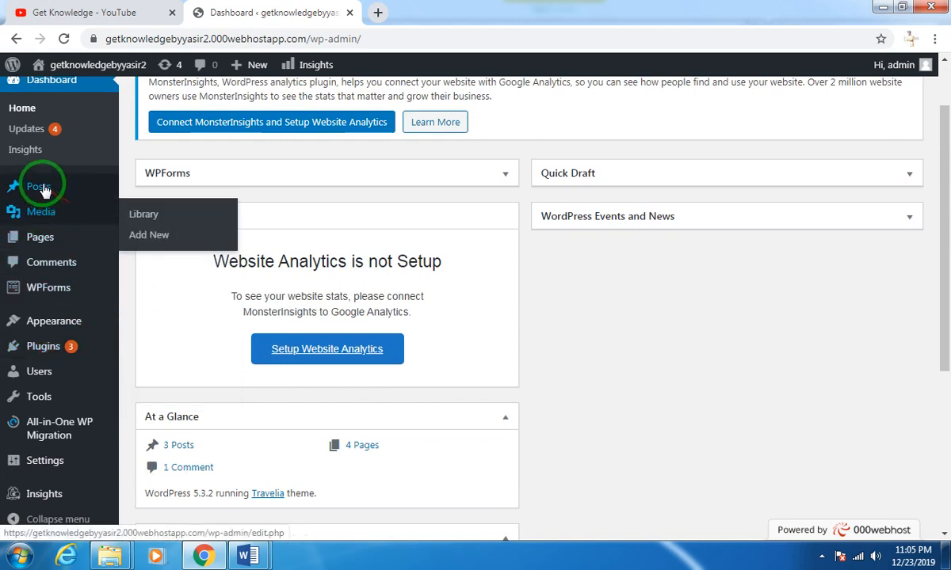
{"action": "mouse_move", "coordinate": [45, 189]}
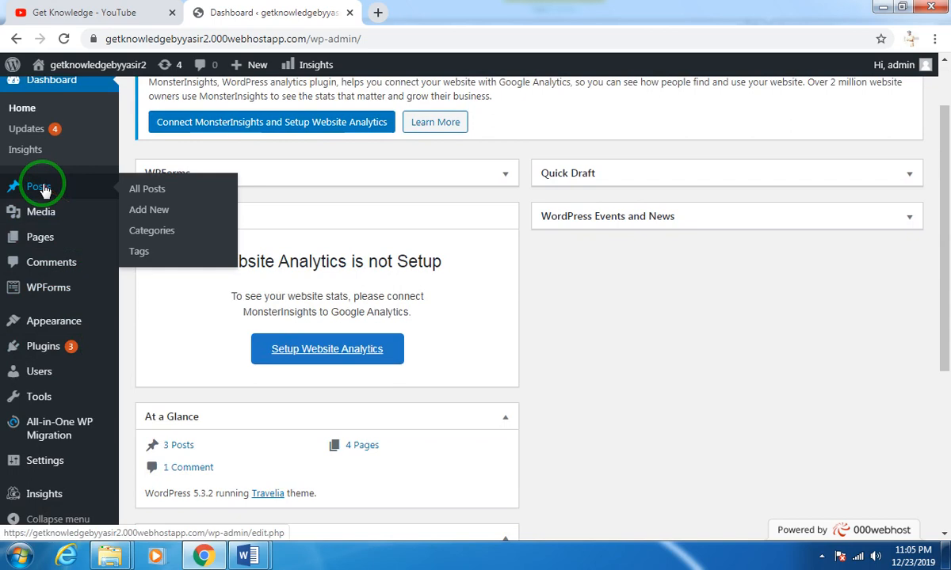
{"action": "left_click", "coordinate": [157, 193]}
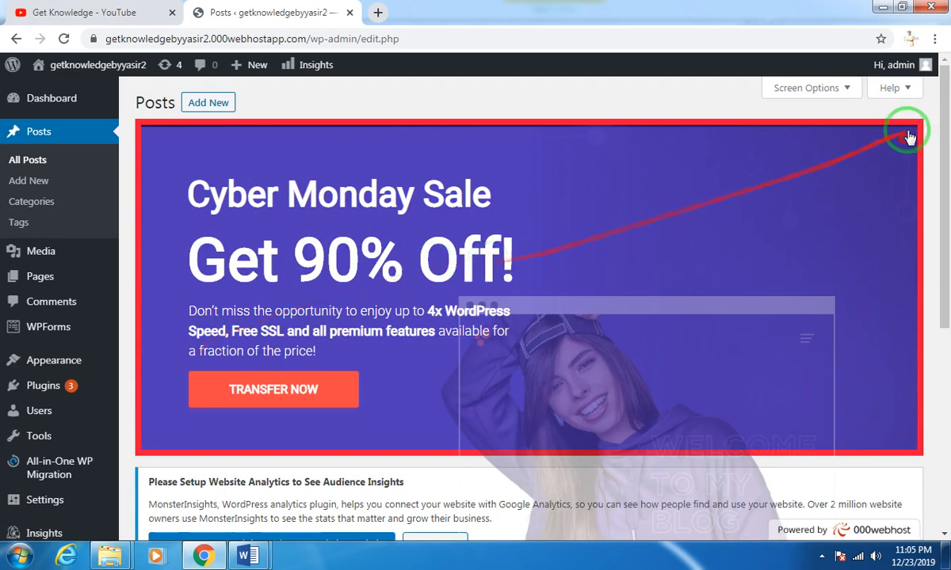
{"action": "left_click", "coordinate": [902, 143]}
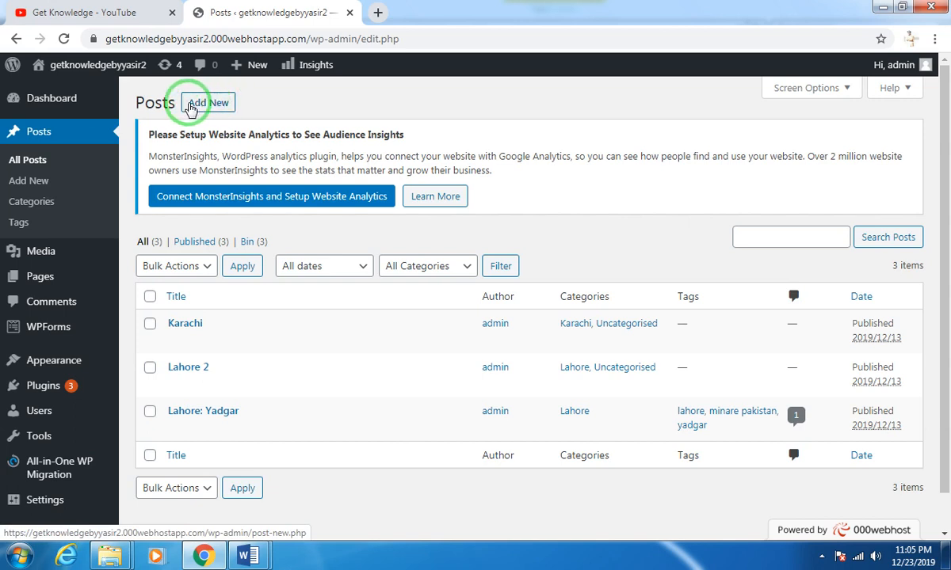
Step: Add a new post titled "MS Excel Video Lectures" and start an empty paragraph below the title
{"action": "left_click", "coordinate": [210, 107]}
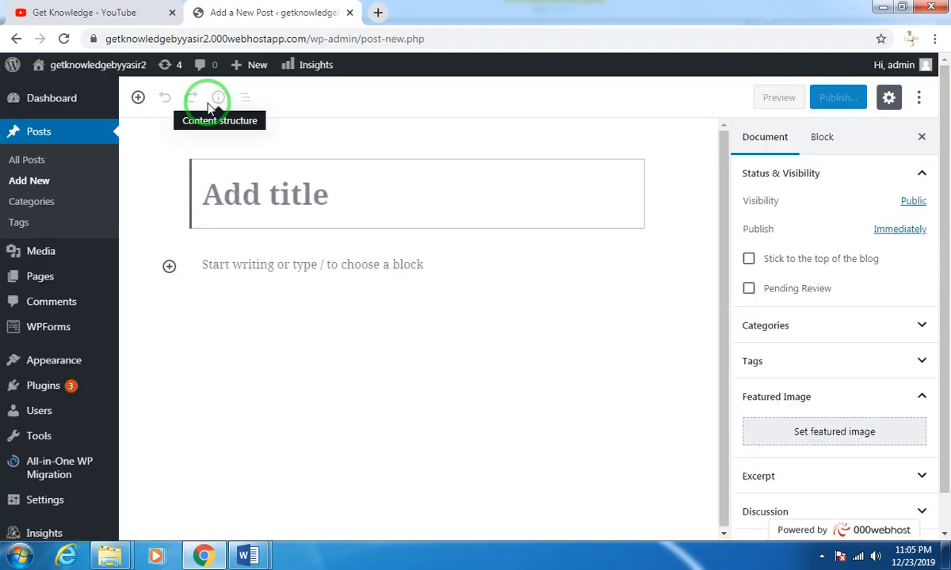
{"action": "type", "text": "MS Excel Video Lectures"}
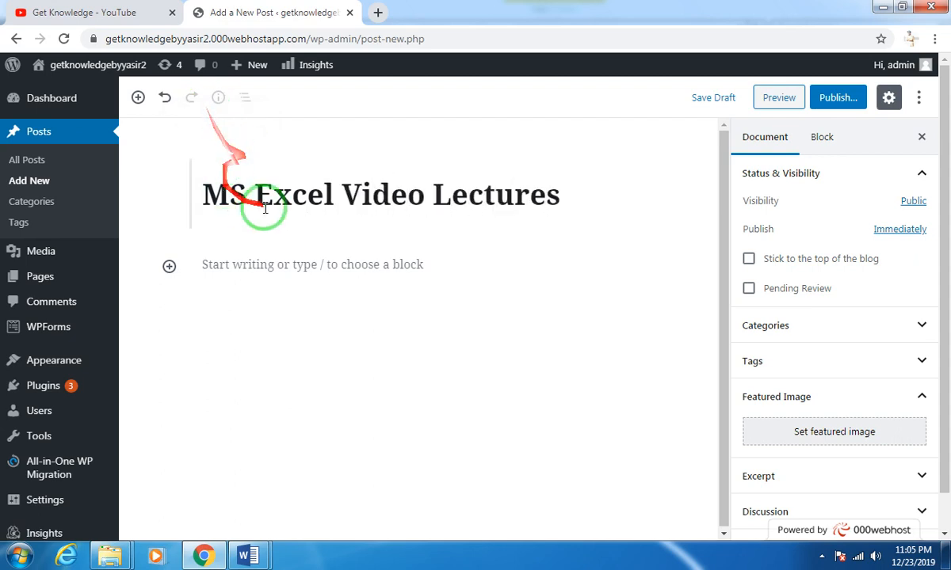
{"action": "left_click", "coordinate": [241, 266]}
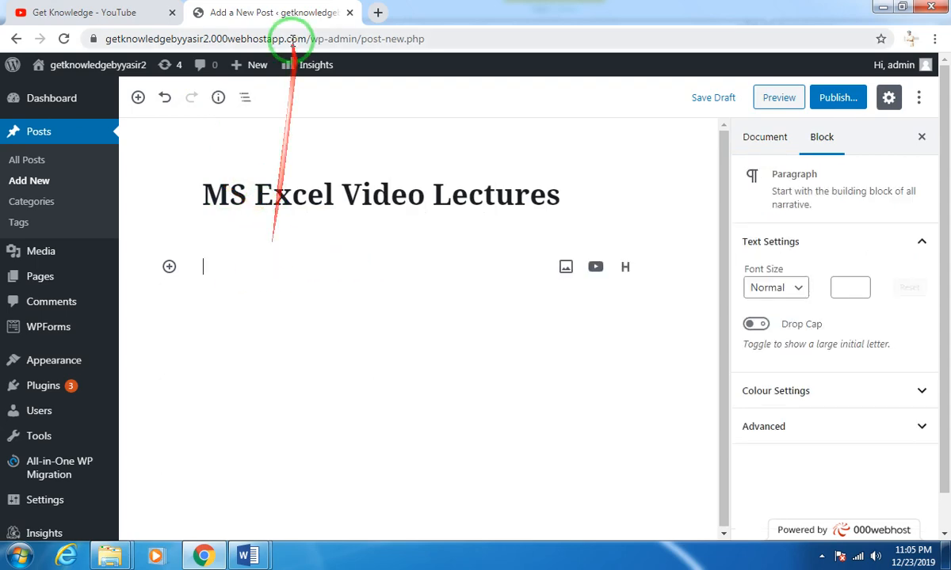
Step: On the YouTube channel, open the lecture 01 Intro & User Interface video from the MS Excel 2013 & Advance Course Urdu/Hindi playlist
{"action": "left_click", "coordinate": [79, 12]}
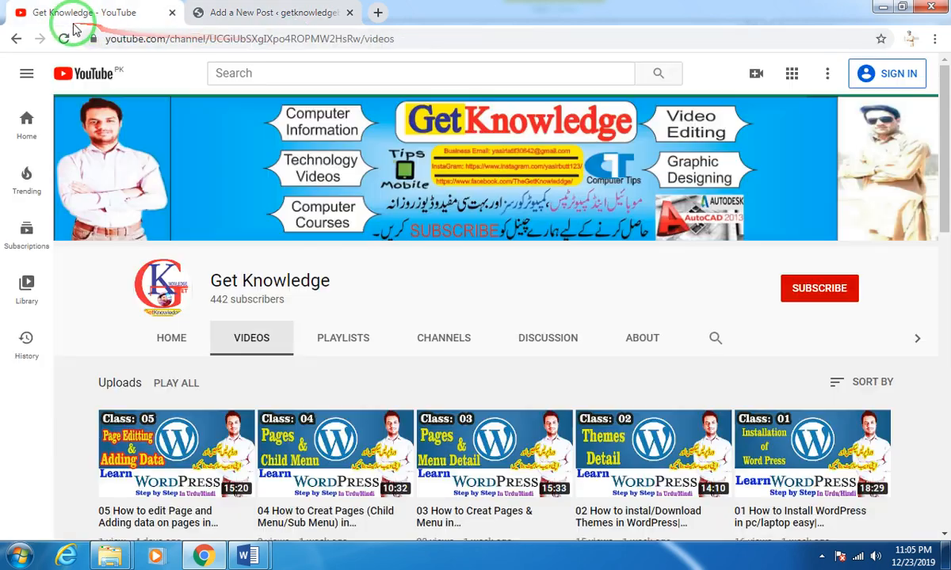
{"action": "left_click", "coordinate": [350, 339]}
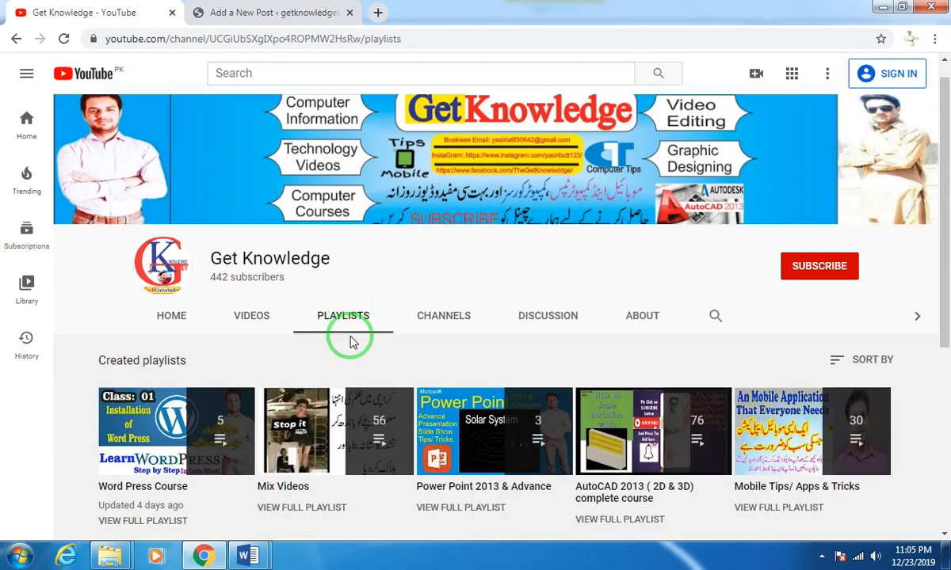
{"action": "scroll", "coordinate": [380, 348], "scroll_direction": "down", "scroll_amount": 4}
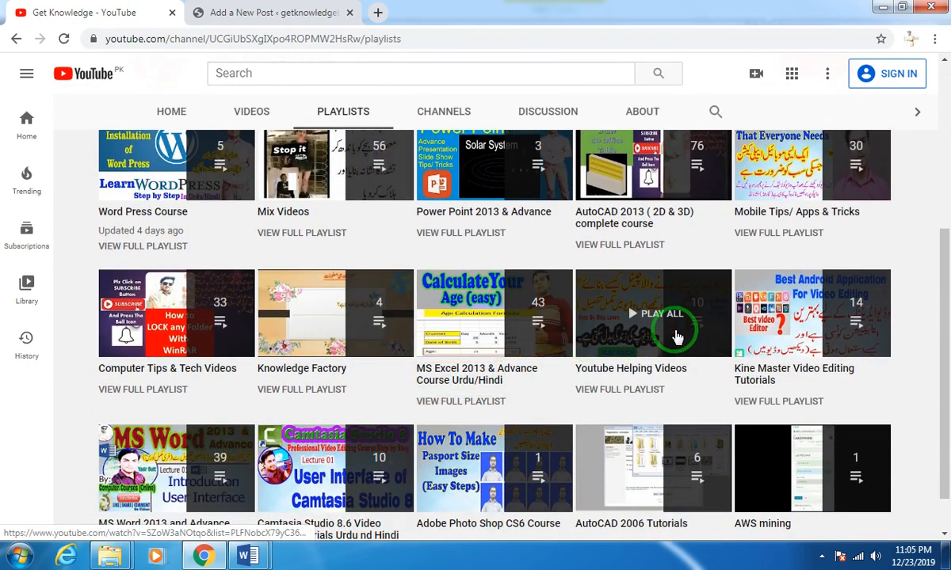
{"action": "scroll", "coordinate": [666, 325], "scroll_direction": "down", "scroll_amount": 1}
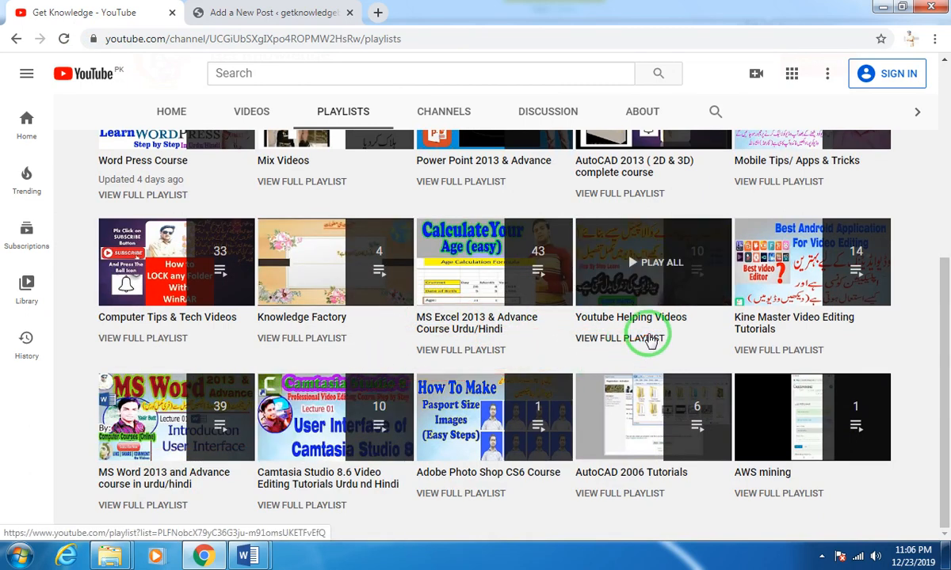
{"action": "scroll", "coordinate": [649, 340], "scroll_direction": "up", "scroll_amount": 1}
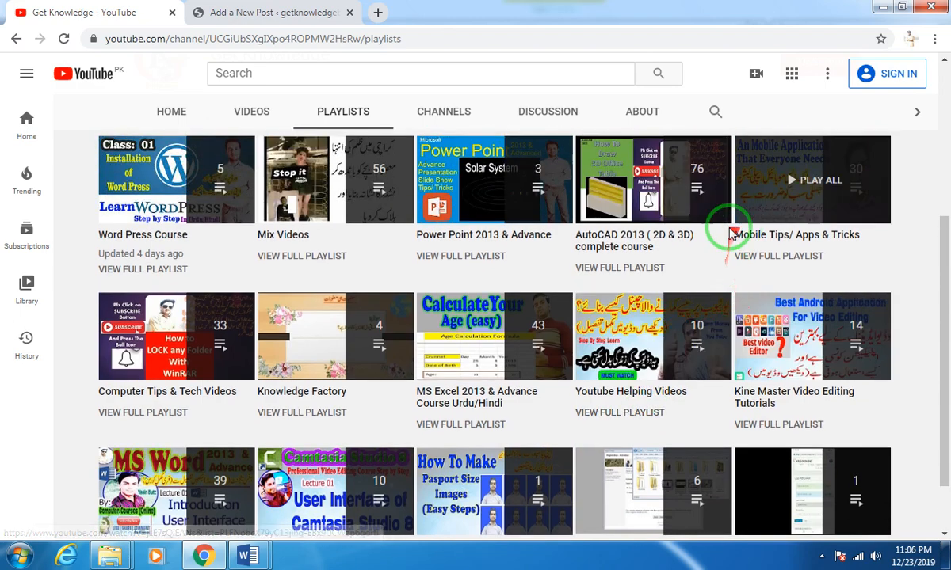
{"action": "scroll", "coordinate": [426, 273], "scroll_direction": "down", "scroll_amount": 1}
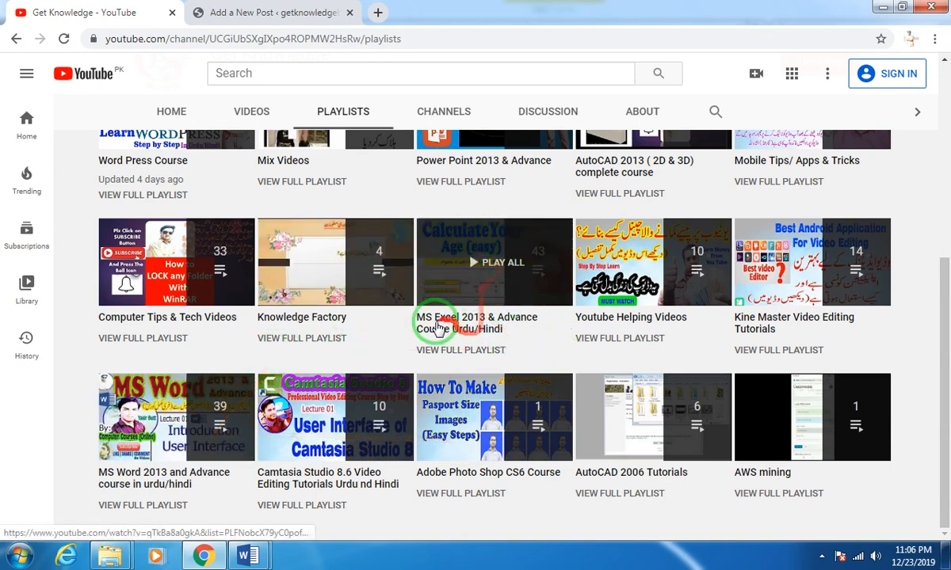
{"action": "left_click", "coordinate": [482, 326]}
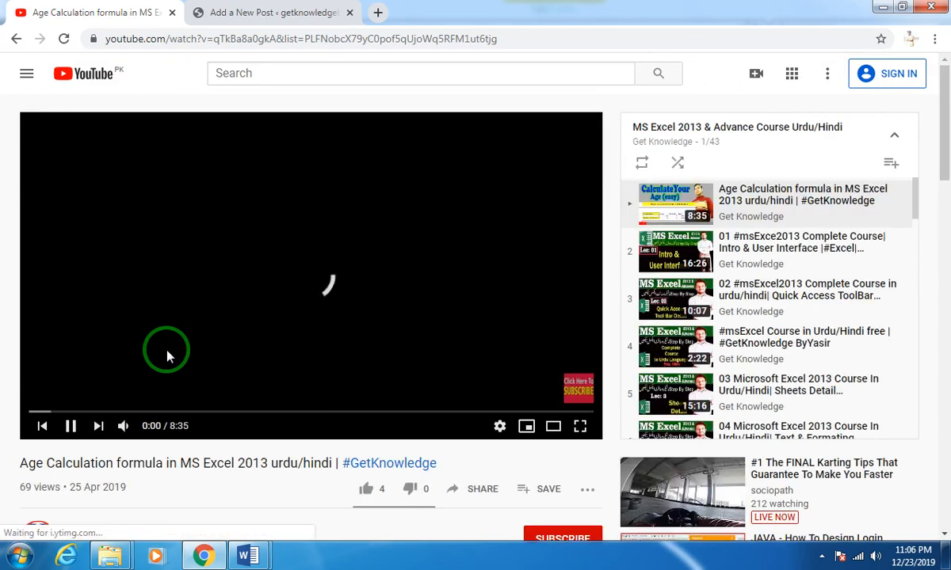
{"action": "left_click", "coordinate": [739, 247]}
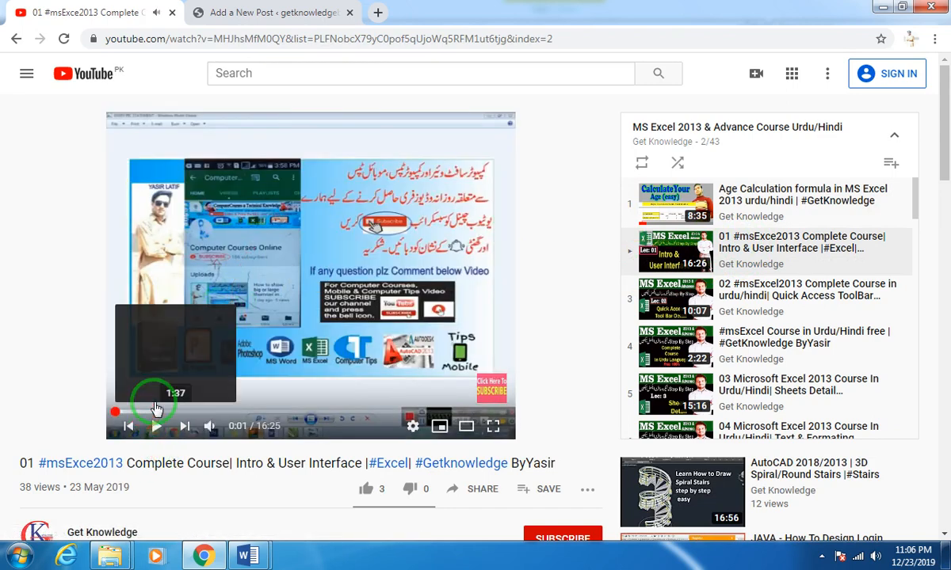
Step: Copy the web address of the lecture 01 Intro & User Interface video and return to the post editor
{"action": "left_click", "coordinate": [344, 37]}
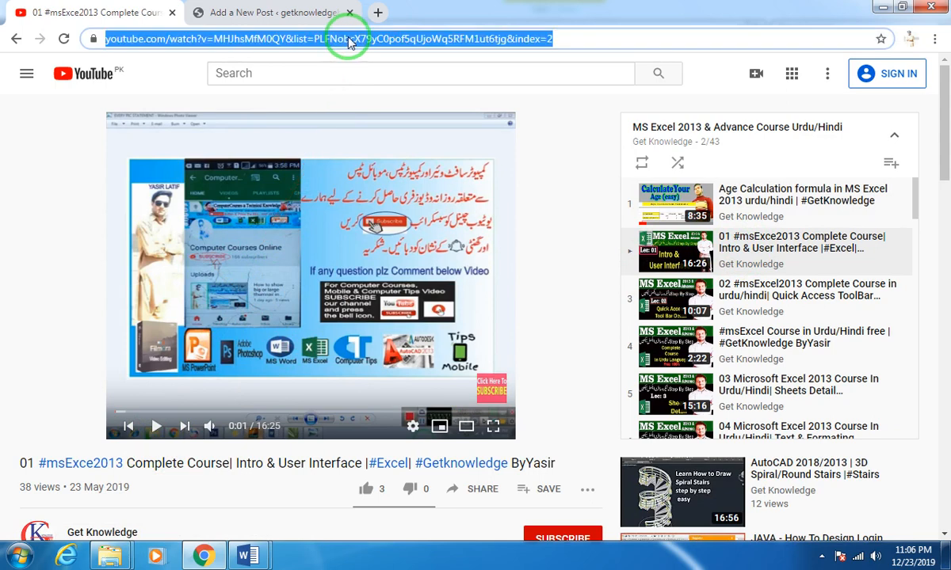
{"action": "right_click", "coordinate": [302, 43]}
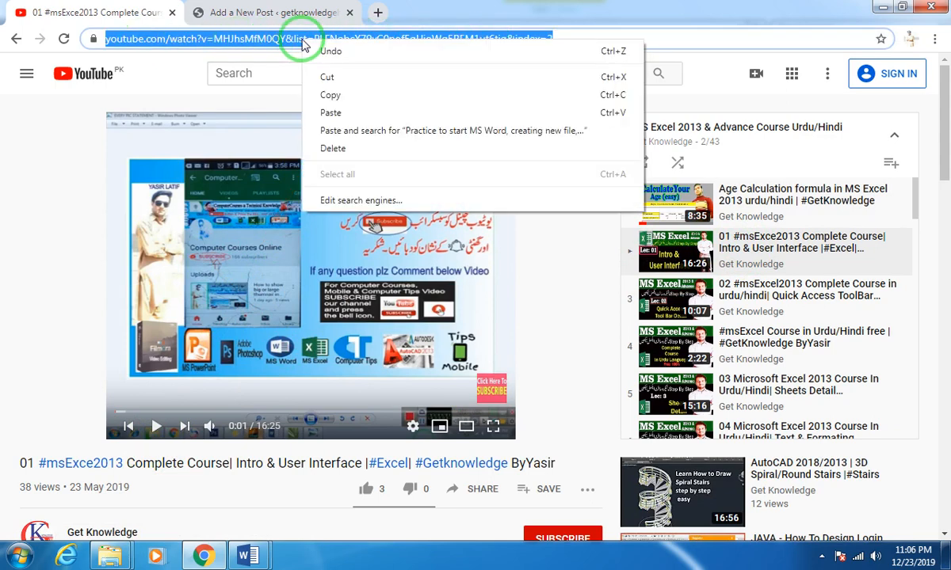
{"action": "left_click", "coordinate": [346, 95]}
{"action": "left_click", "coordinate": [278, 13]}
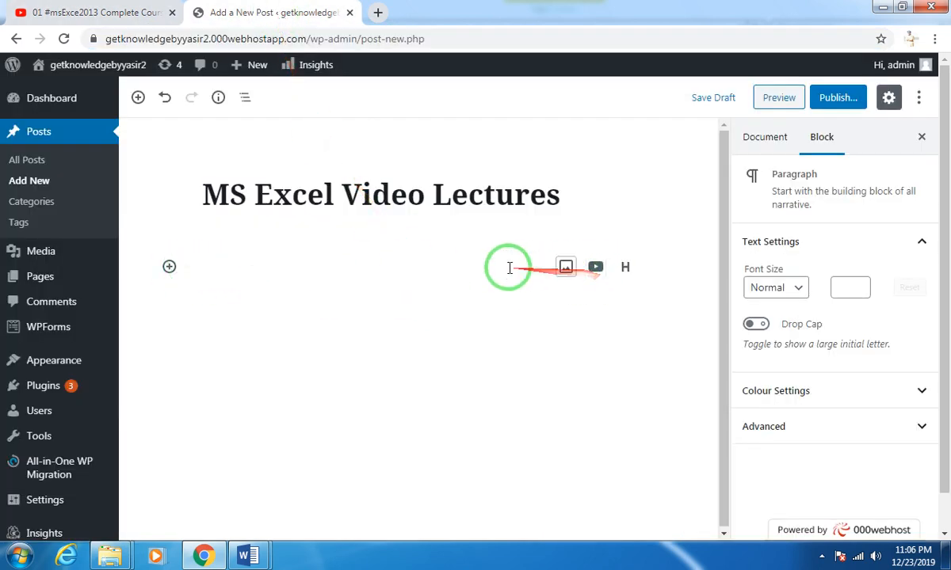
Step: Add a YouTube block below the "MS Excel Video Lectures" title
{"action": "left_click", "coordinate": [170, 269]}
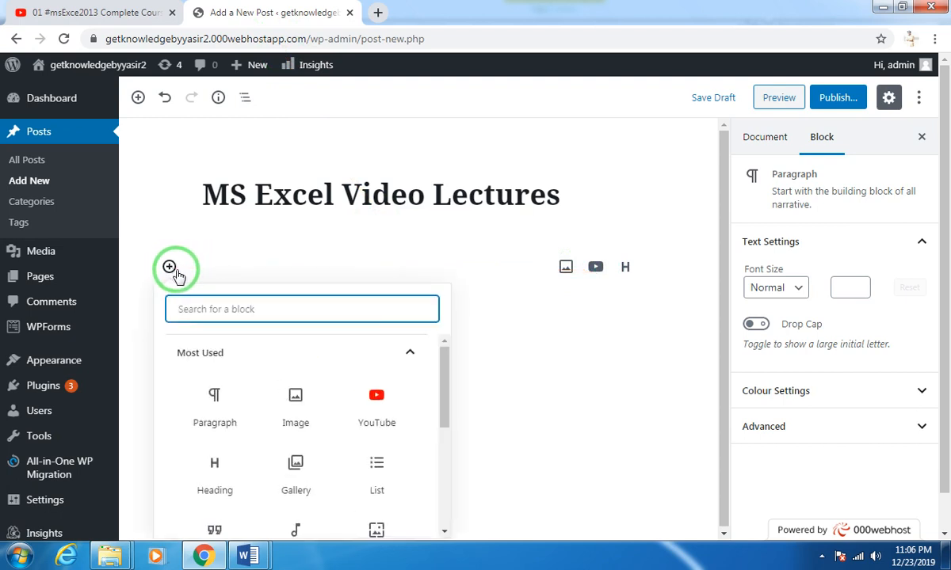
{"action": "scroll", "coordinate": [366, 380], "scroll_direction": "down", "scroll_amount": 3}
{"action": "scroll", "coordinate": [349, 386], "scroll_direction": "up", "scroll_amount": 3}
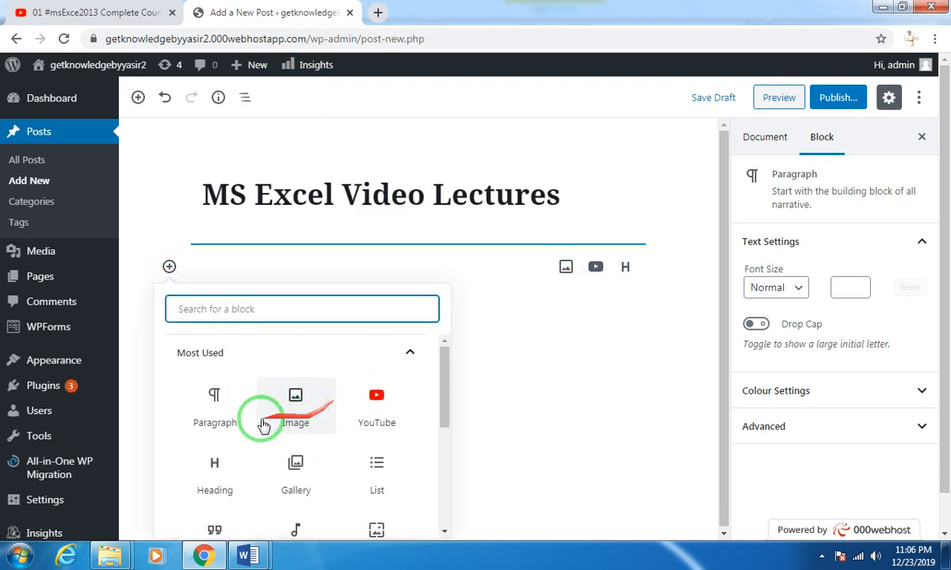
{"action": "scroll", "coordinate": [230, 452], "scroll_direction": "down", "scroll_amount": 2}
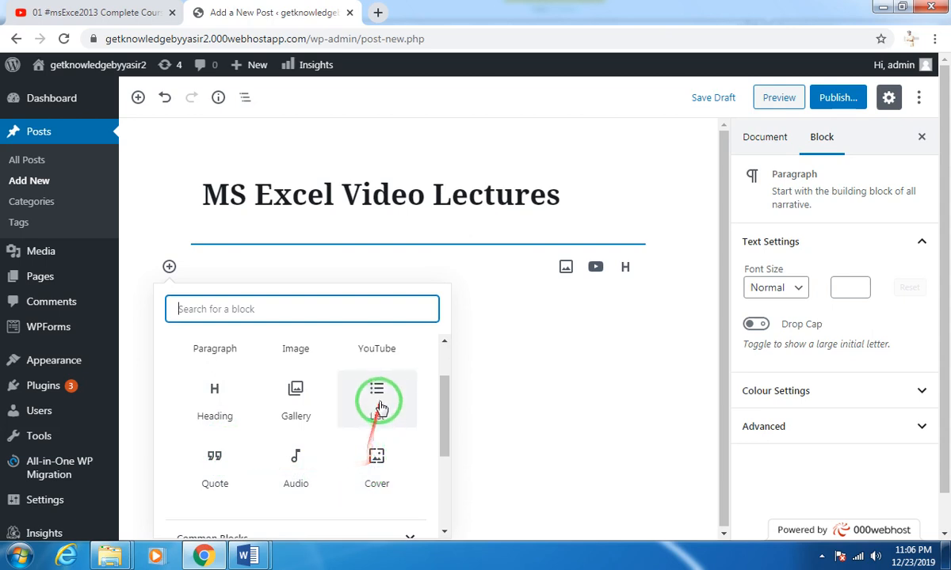
{"action": "scroll", "coordinate": [378, 400], "scroll_direction": "up", "scroll_amount": 2}
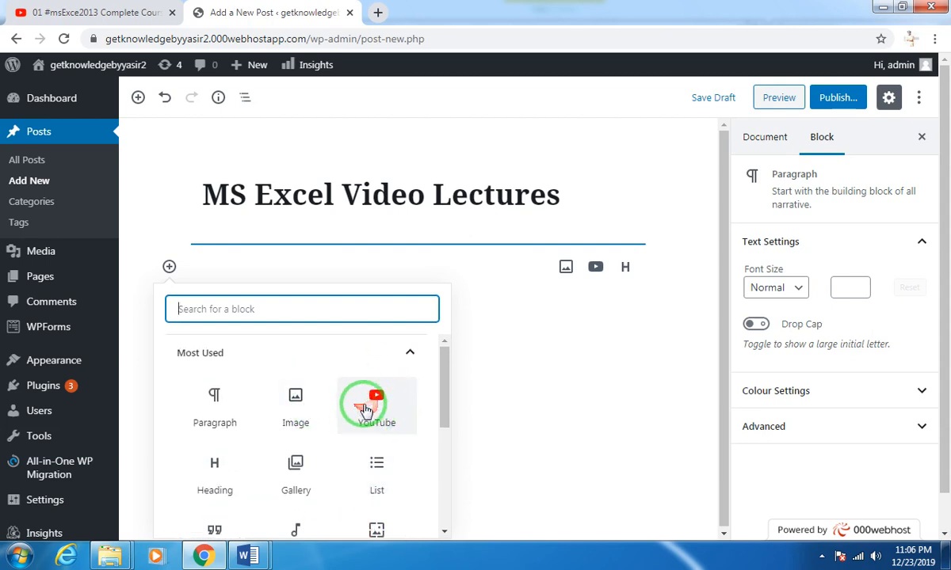
{"action": "left_click", "coordinate": [367, 410]}
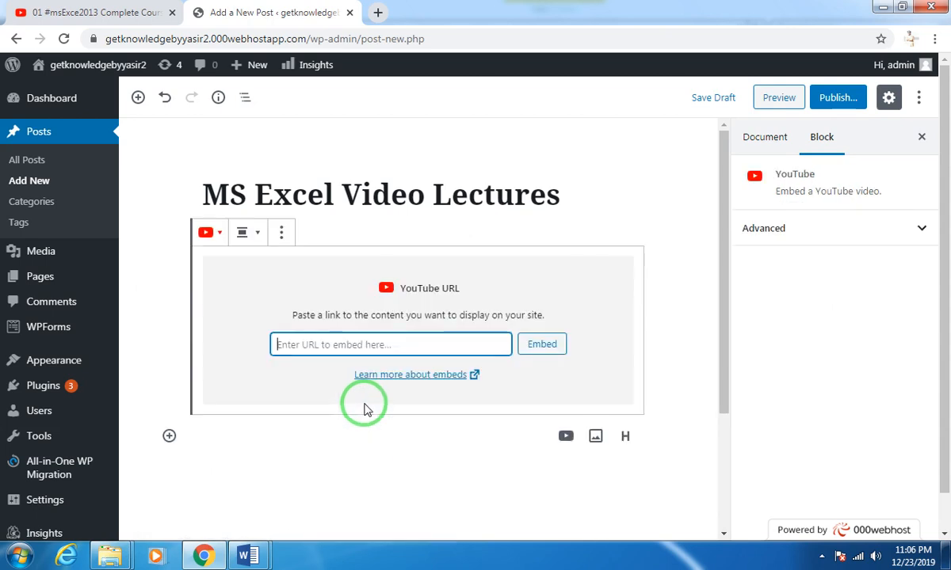
Step: Paste the copied video address into the YouTube block and embed it
{"action": "right_click", "coordinate": [316, 346]}
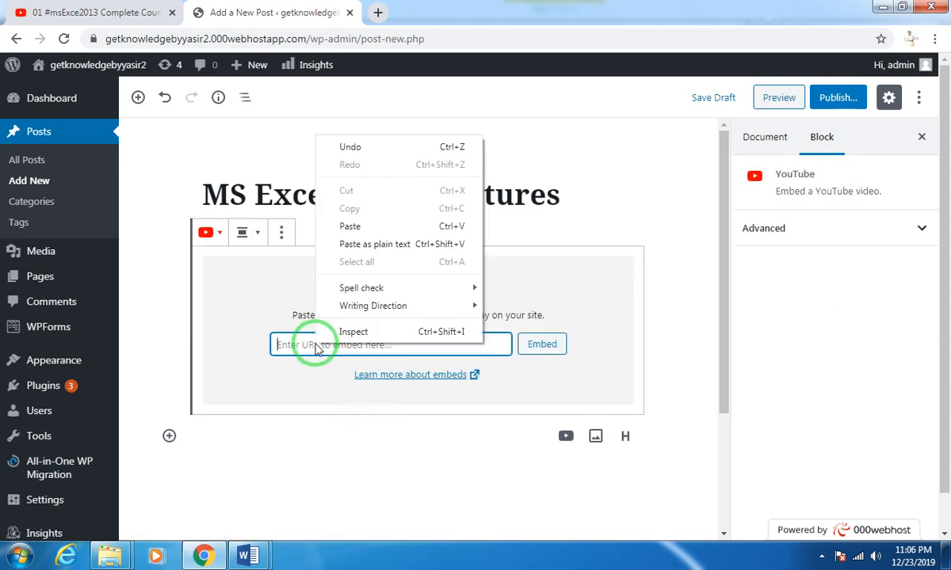
{"action": "left_click", "coordinate": [365, 226]}
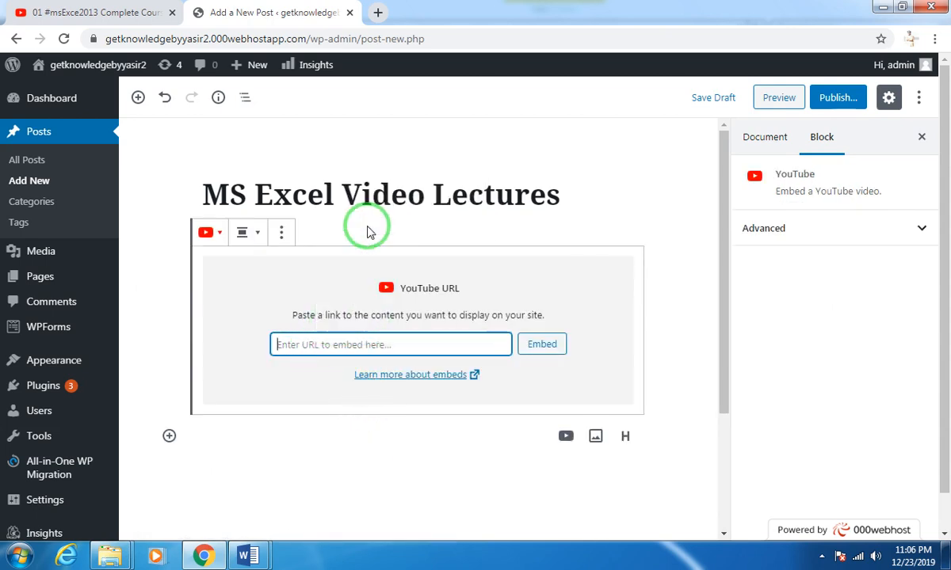
{"action": "left_click", "coordinate": [541, 347]}
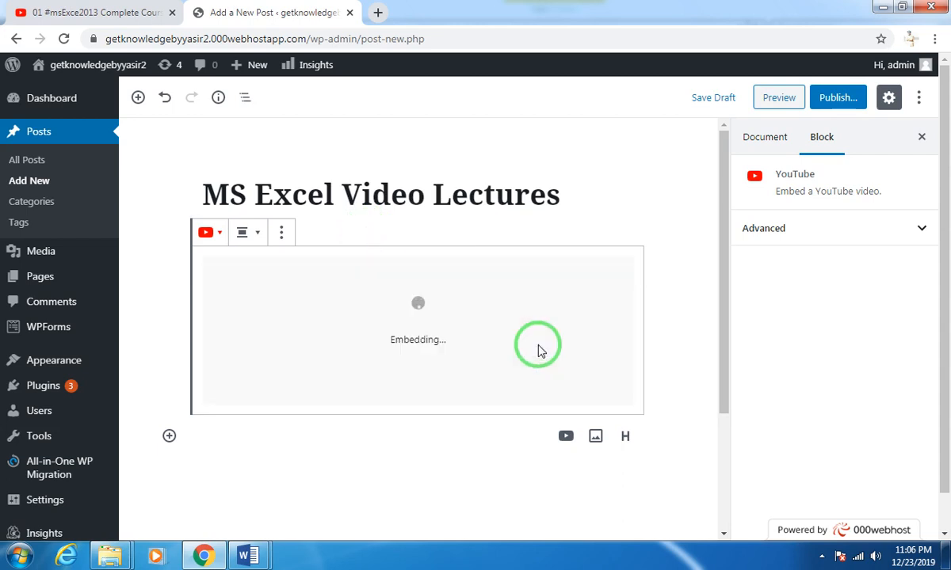
{"action": "scroll", "coordinate": [537, 349], "scroll_direction": "down", "scroll_amount": 1}
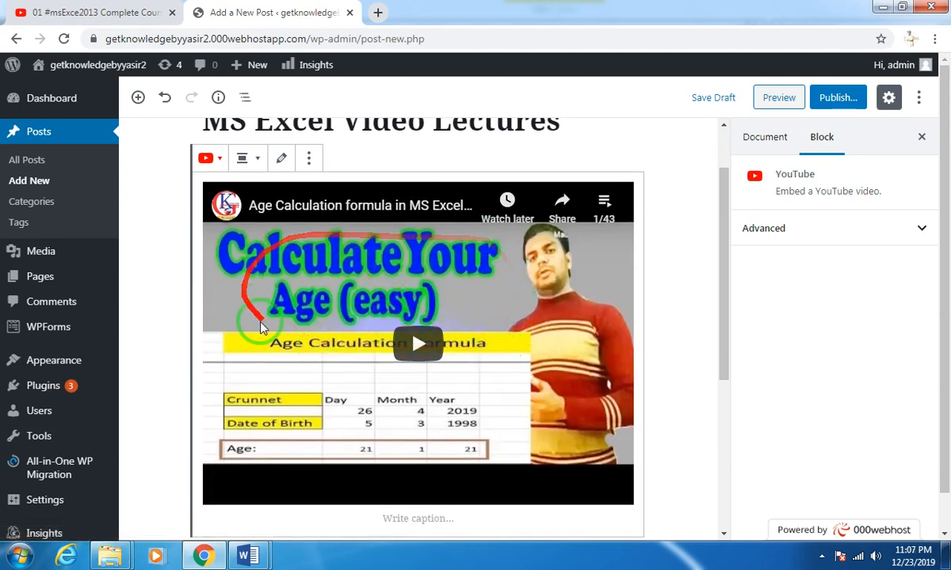
{"action": "scroll", "coordinate": [383, 340], "scroll_direction": "down", "scroll_amount": 4}
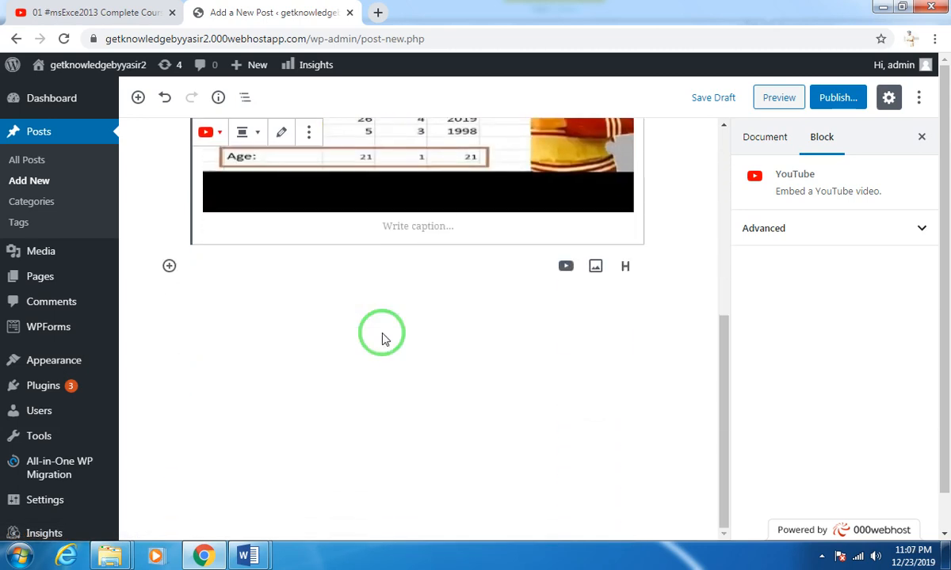
Step: Publish the "MS Excel Video Lectures" post with public visibility, leaving the embedded video's caption empty
{"action": "left_click", "coordinate": [412, 227]}
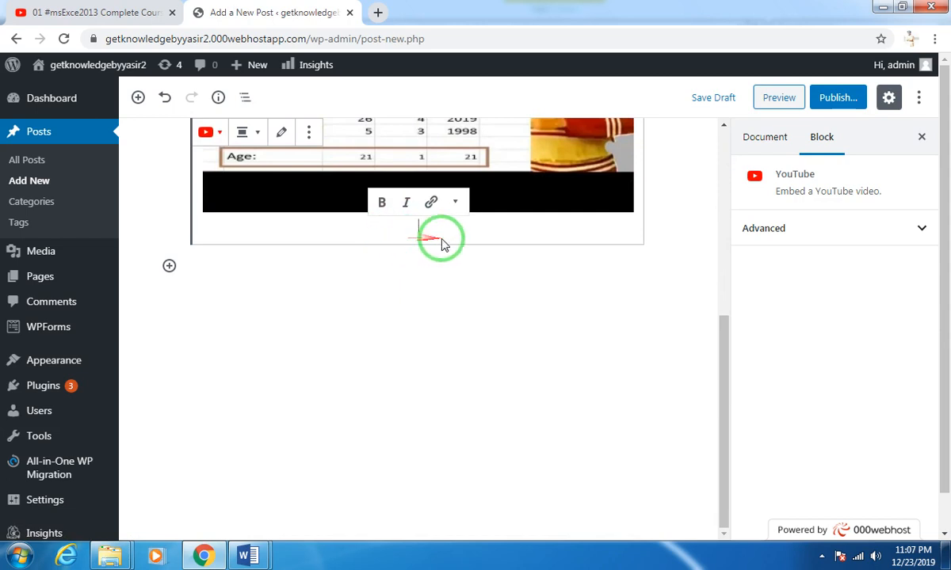
{"action": "scroll", "coordinate": [429, 252], "scroll_direction": "up", "scroll_amount": 2}
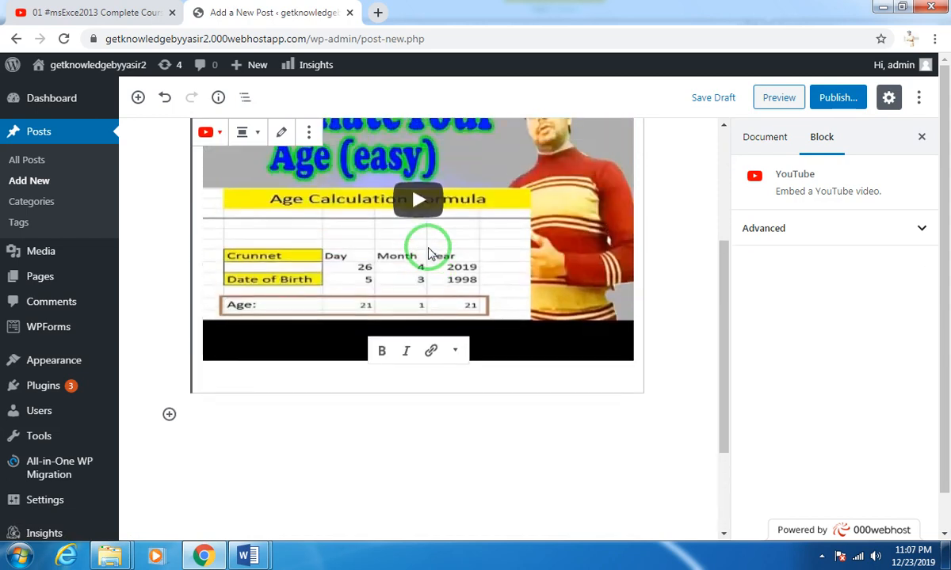
{"action": "left_click", "coordinate": [429, 387]}
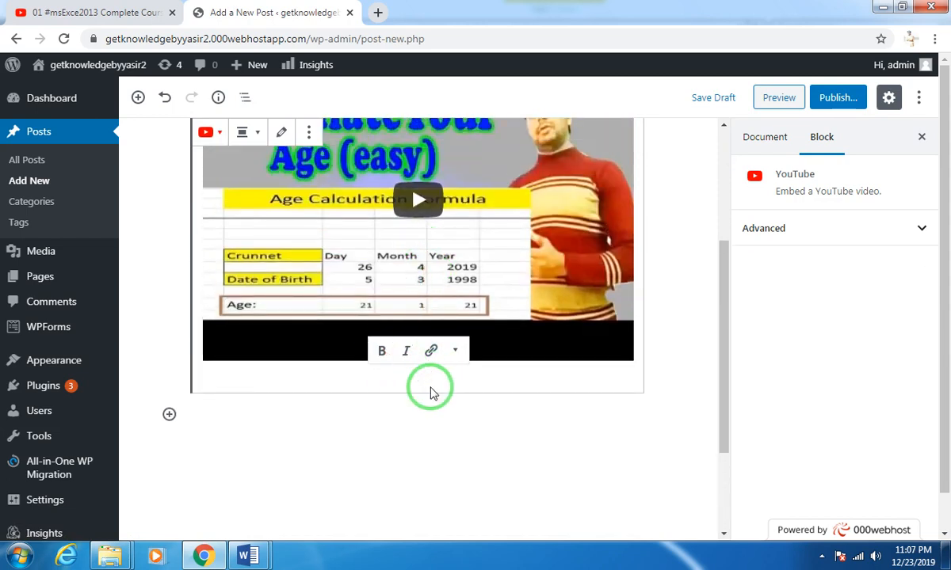
{"action": "scroll", "coordinate": [605, 250], "scroll_direction": "up", "scroll_amount": 2}
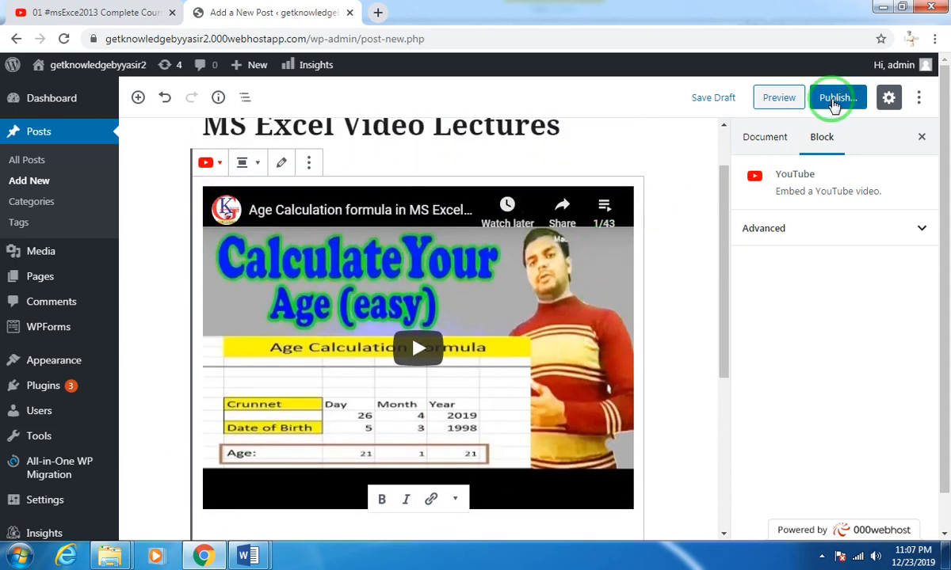
{"action": "left_click", "coordinate": [833, 101]}
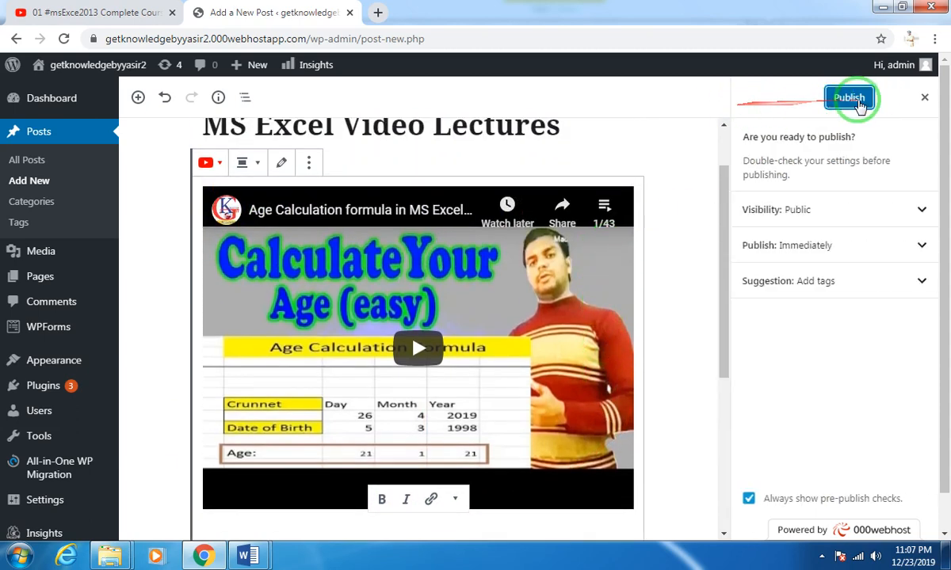
{"action": "left_click", "coordinate": [860, 105]}
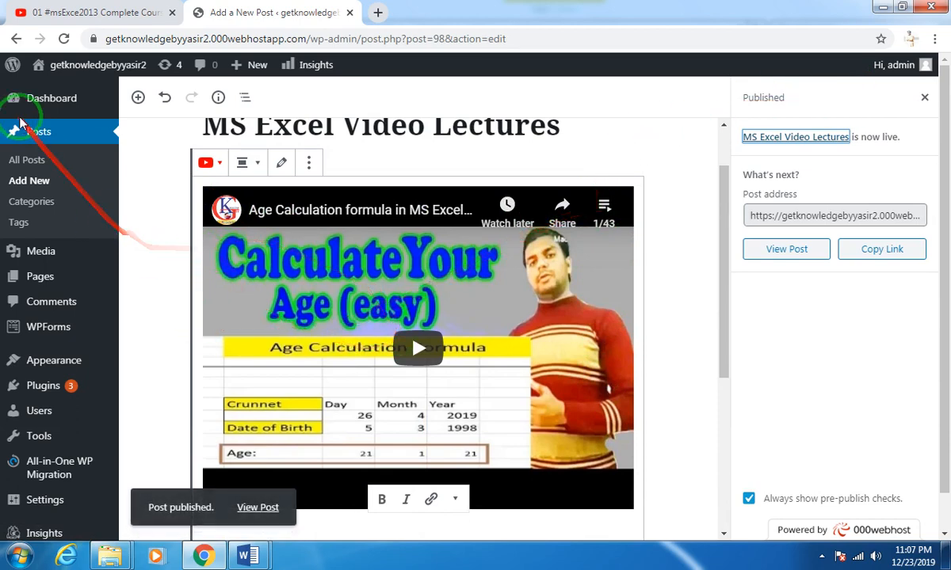
Step: Start another new post titled "Video Tutorials" with an empty paragraph below the title
{"action": "left_click", "coordinate": [46, 137]}
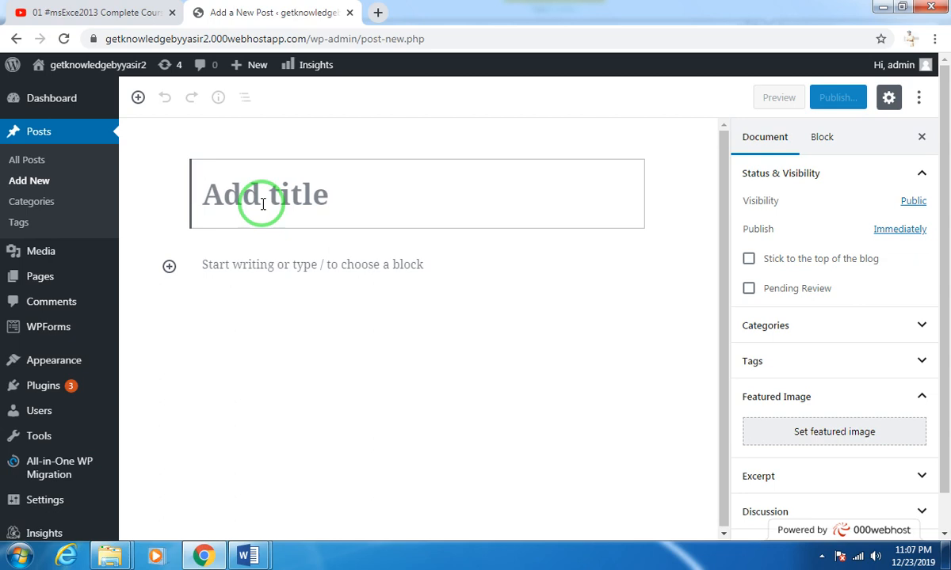
{"action": "type", "text": "Video Tutorials"}
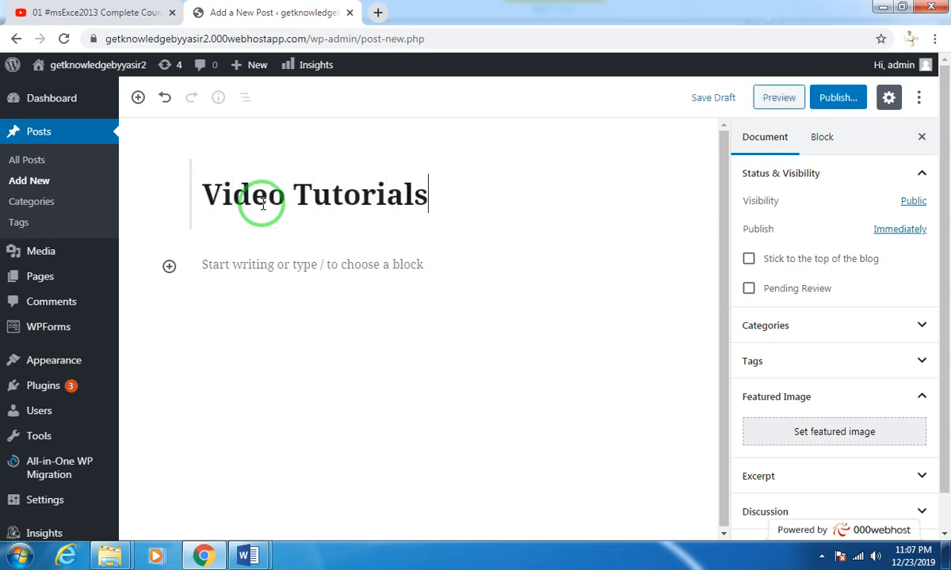
{"action": "left_click", "coordinate": [253, 264]}
Step: Add an Image block below the title and upload the "02 quick access tool" picture from the Images folder into it
{"action": "left_click", "coordinate": [169, 267]}
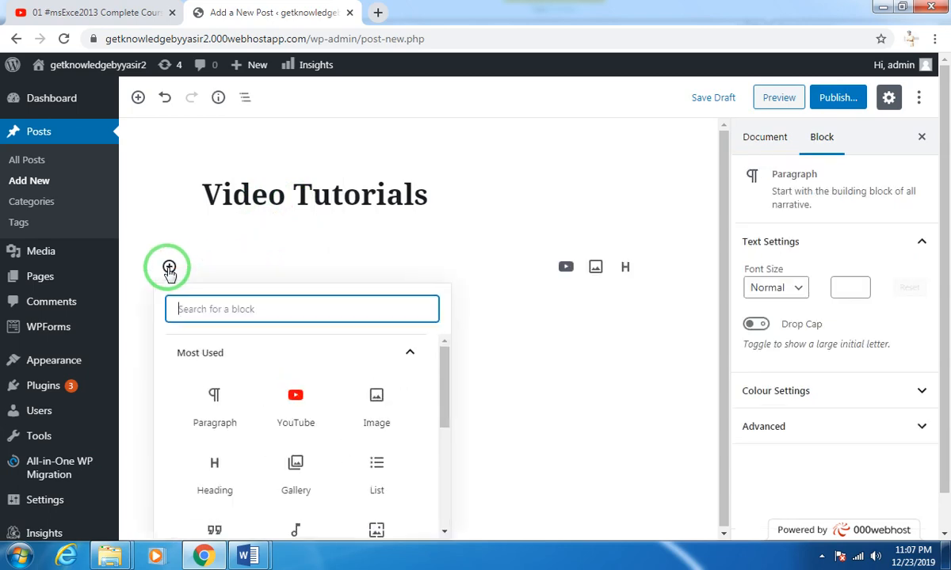
{"action": "scroll", "coordinate": [301, 349], "scroll_direction": "down", "scroll_amount": 1}
{"action": "left_click", "coordinate": [373, 344]}
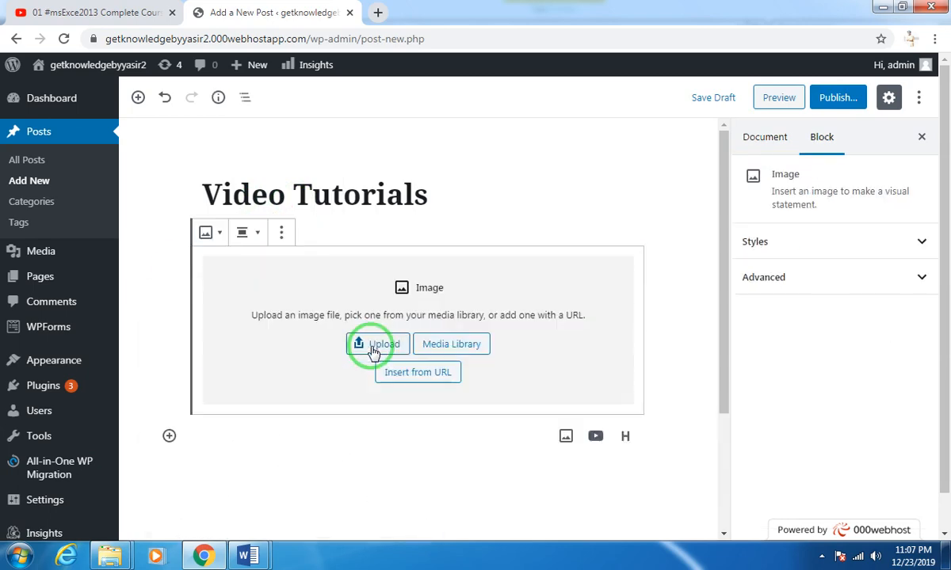
{"action": "left_click", "coordinate": [373, 345]}
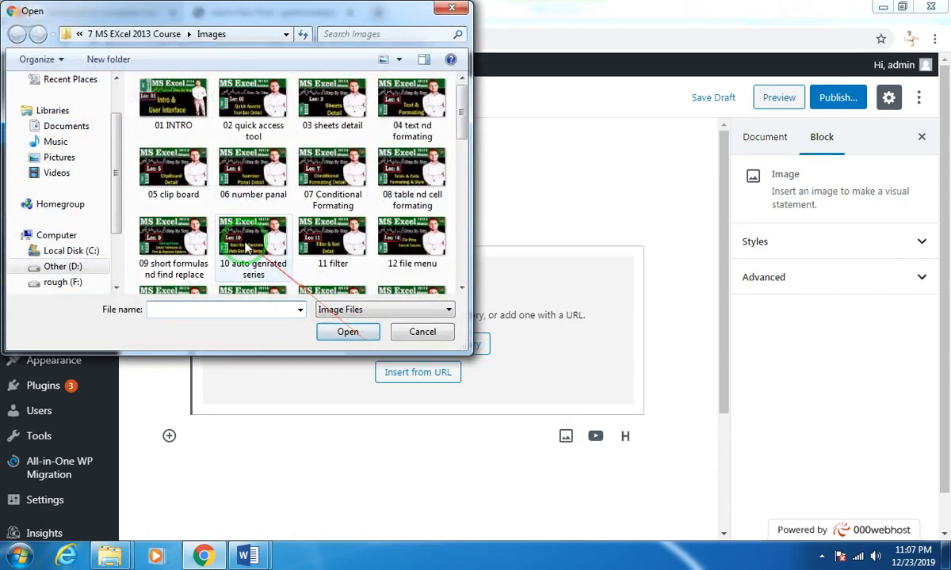
{"action": "left_click", "coordinate": [248, 110]}
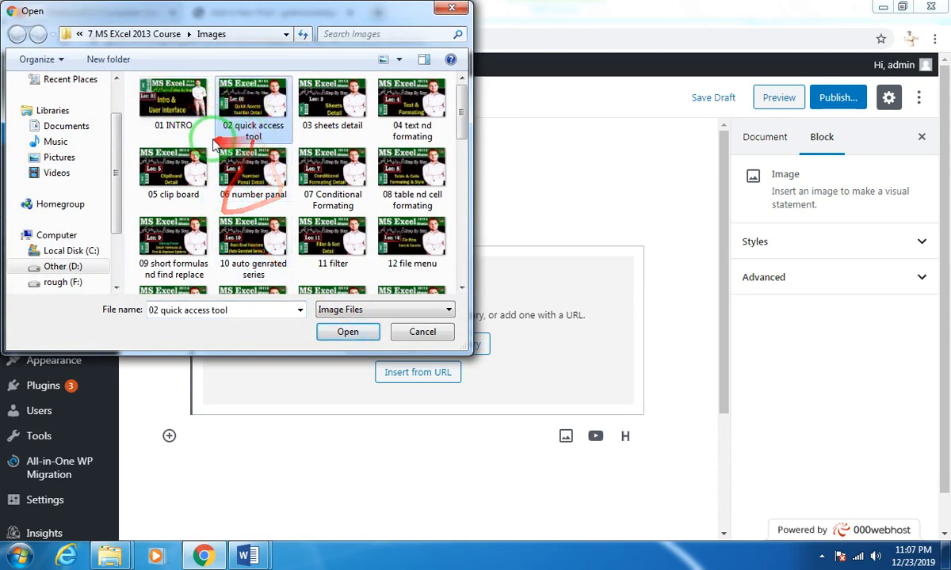
{"action": "left_click", "coordinate": [347, 326]}
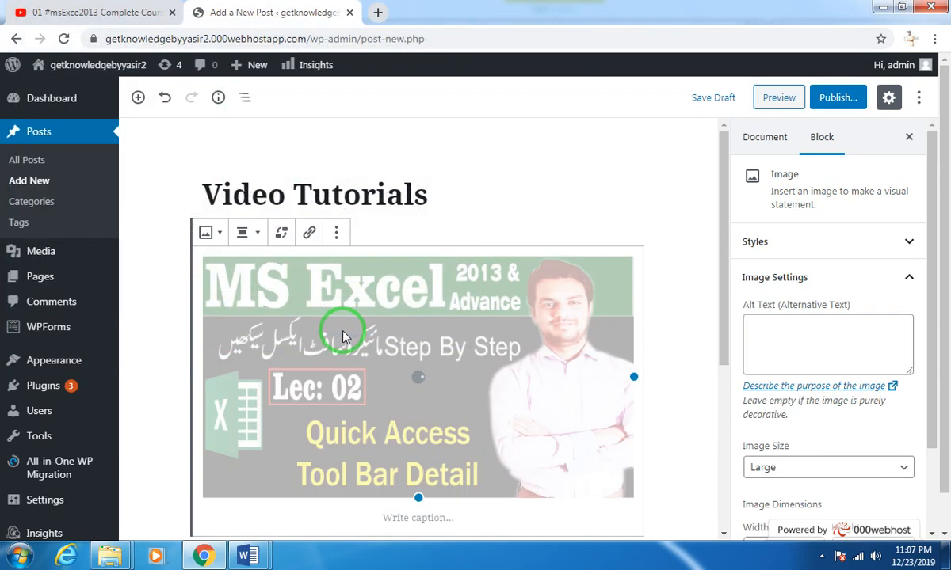
Step: Open the lecture 02 Quick Access ToolBar video from the YouTube playlist, copy its web address and return to the post editor
{"action": "left_click", "coordinate": [127, 14]}
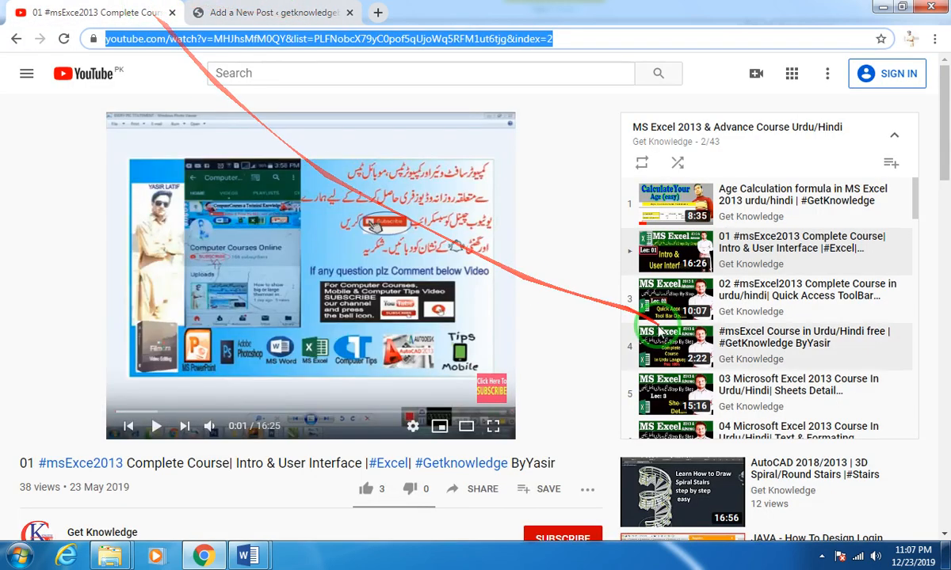
{"action": "left_click", "coordinate": [736, 296]}
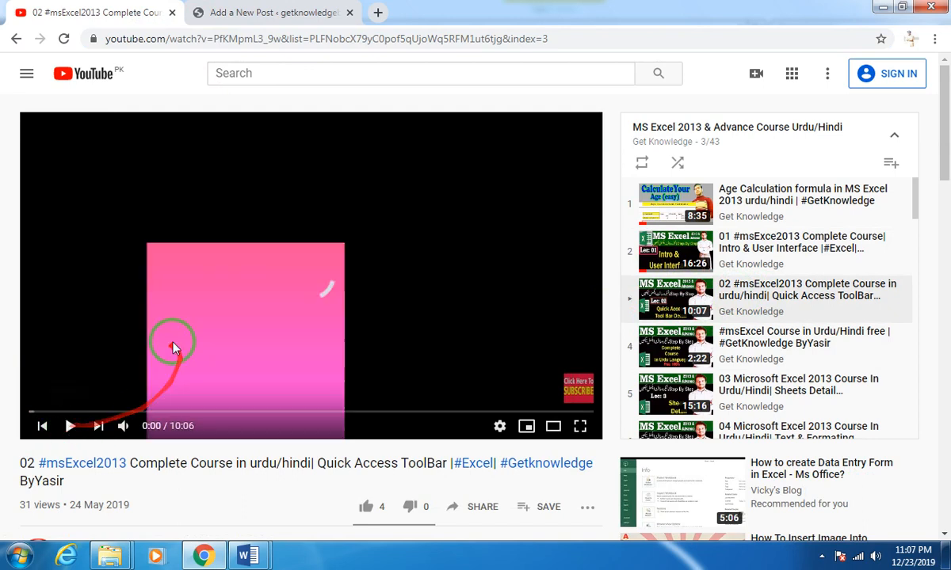
{"action": "left_click", "coordinate": [298, 41]}
{"action": "right_click", "coordinate": [297, 44]}
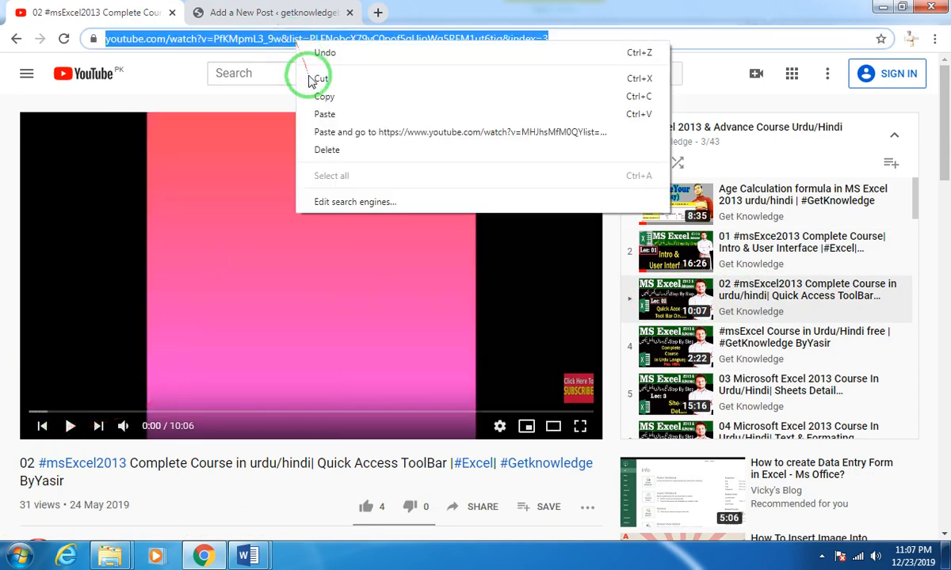
{"action": "left_click", "coordinate": [321, 93]}
{"action": "left_click", "coordinate": [256, 10]}
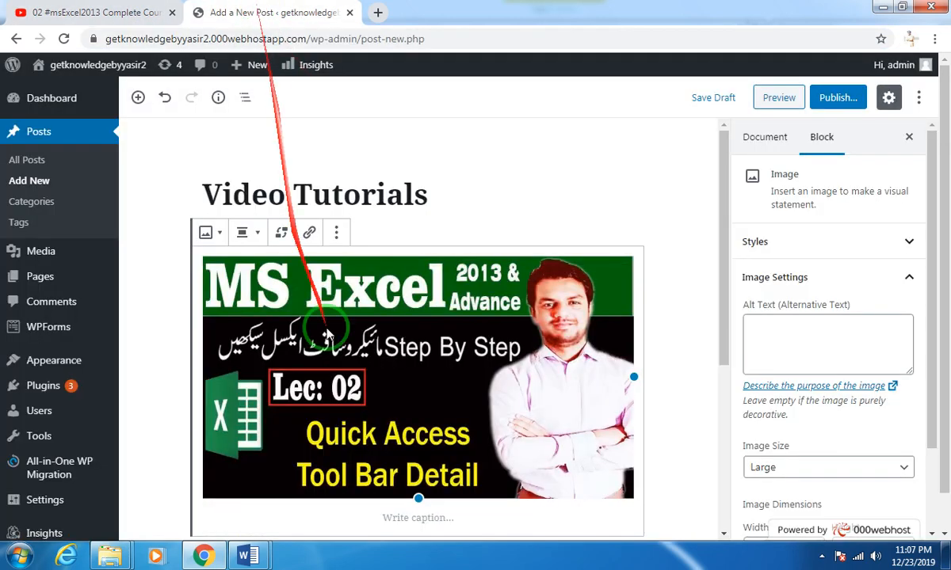
Step: Link the uploaded Lec: 02 image to the copied YouTube video address
{"action": "scroll", "coordinate": [309, 178], "scroll_direction": "down", "scroll_amount": 1}
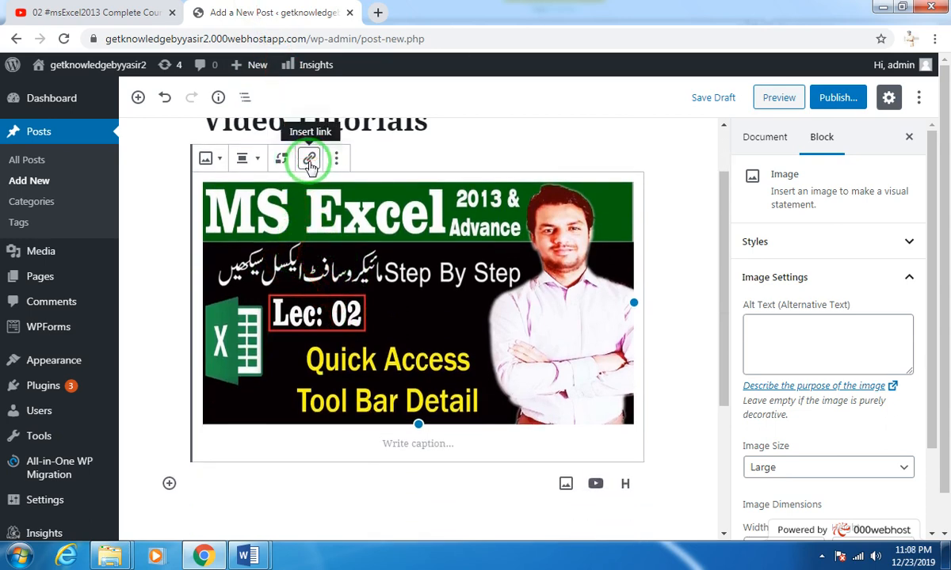
{"action": "left_click", "coordinate": [309, 161]}
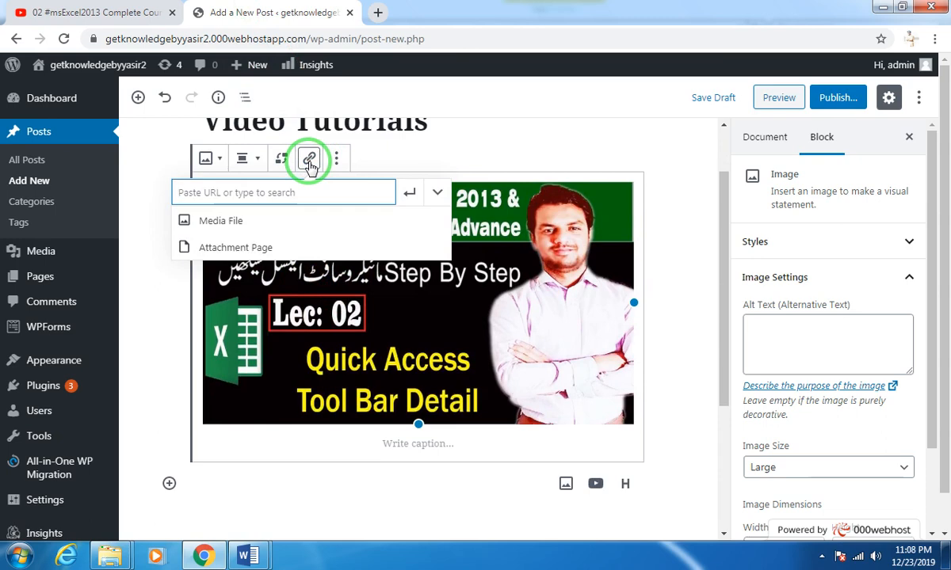
{"action": "right_click", "coordinate": [236, 193]}
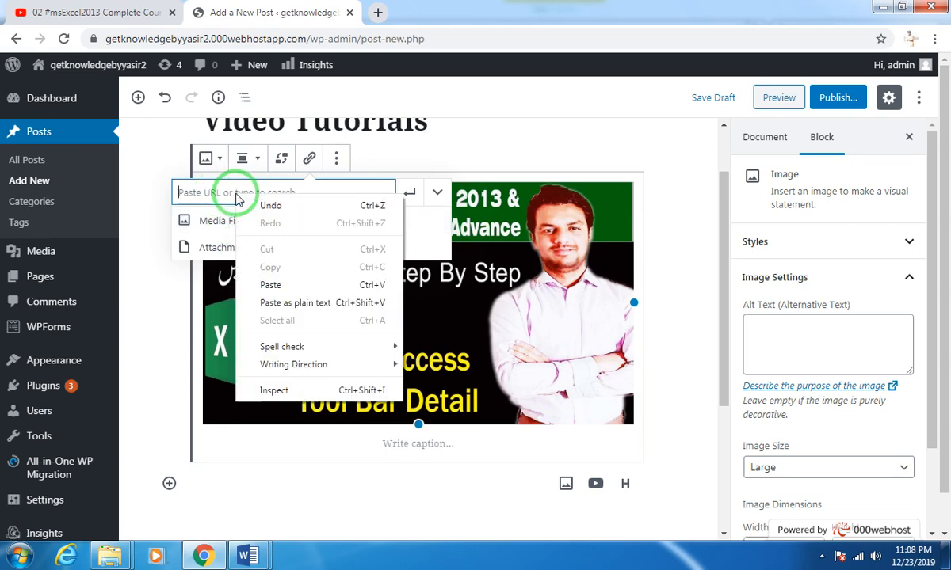
{"action": "left_click", "coordinate": [290, 281]}
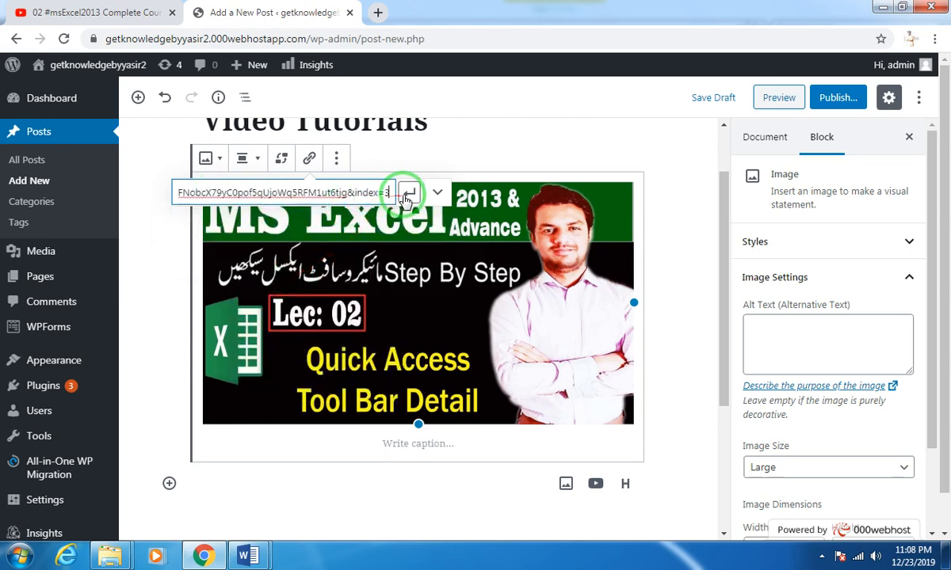
{"action": "left_click", "coordinate": [406, 195]}
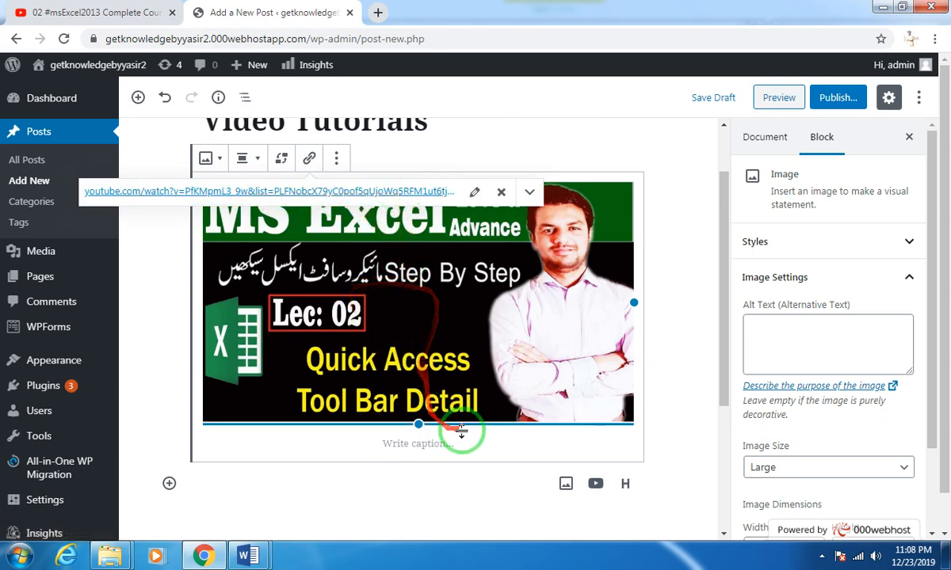
Step: Publish the "Video Tutorials" post with its linked Lec: 02 image
{"action": "left_click", "coordinate": [435, 446]}
{"action": "left_click", "coordinate": [839, 98]}
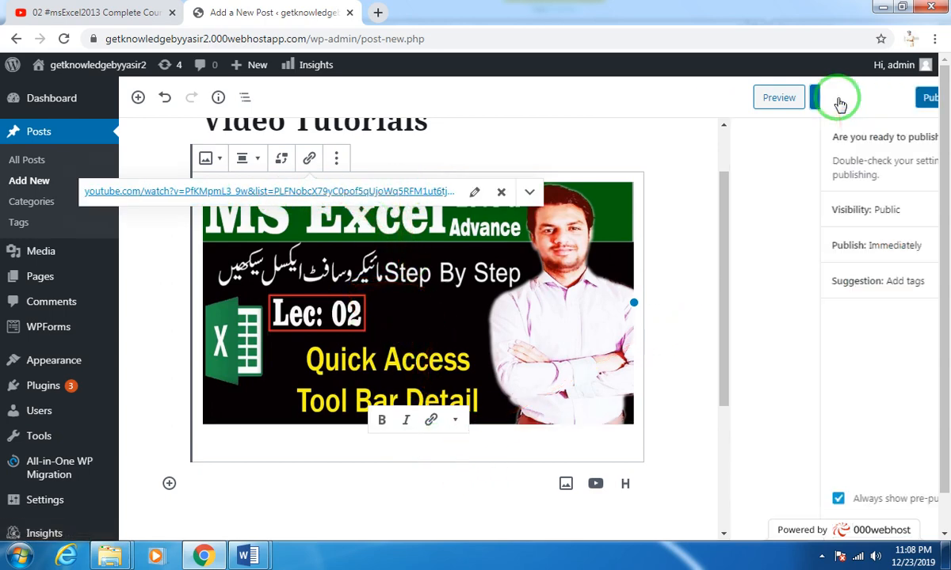
{"action": "left_click", "coordinate": [842, 99]}
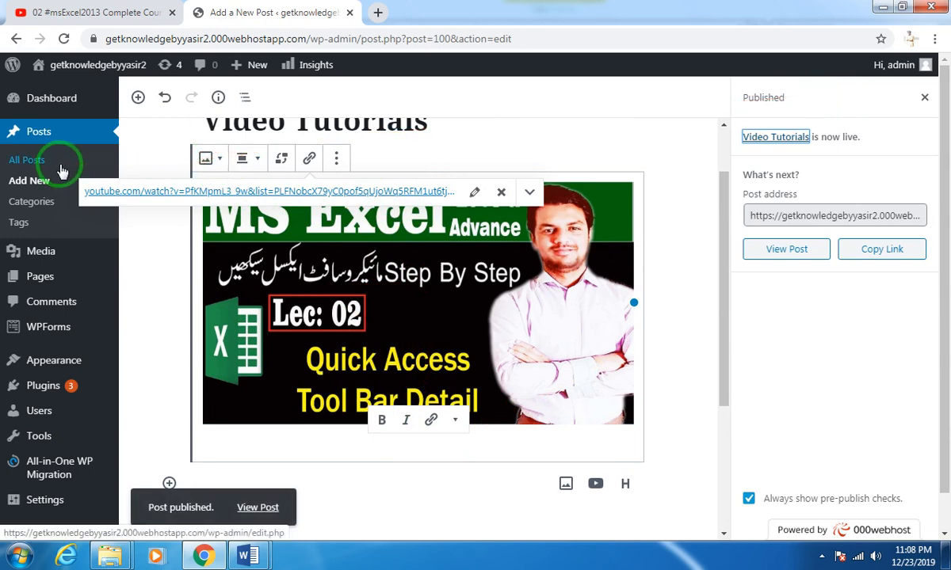
Step: Open the live site in a new tab and view the MS Excel category under Computer Courses
{"action": "left_click", "coordinate": [116, 11]}
{"action": "left_click", "coordinate": [254, 11]}
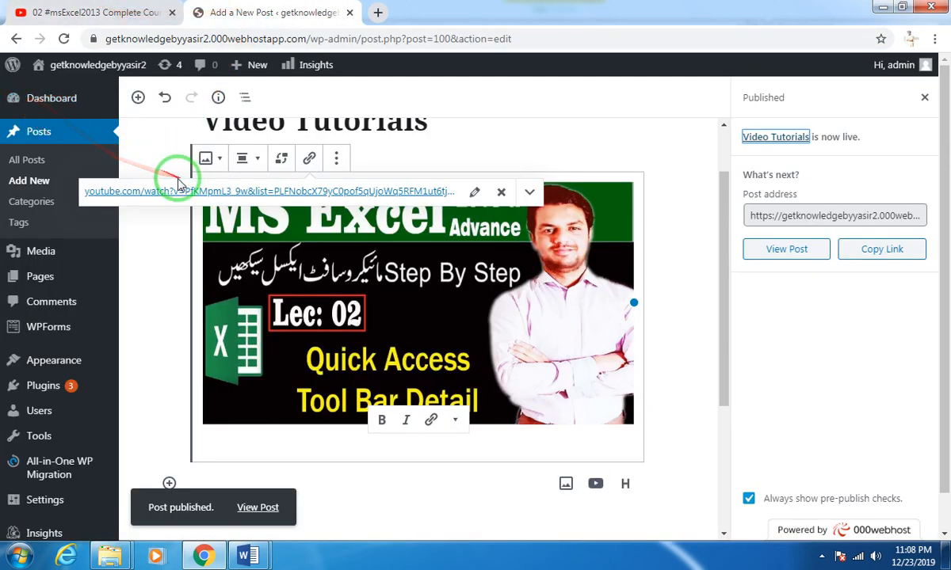
{"action": "right_click", "coordinate": [81, 66]}
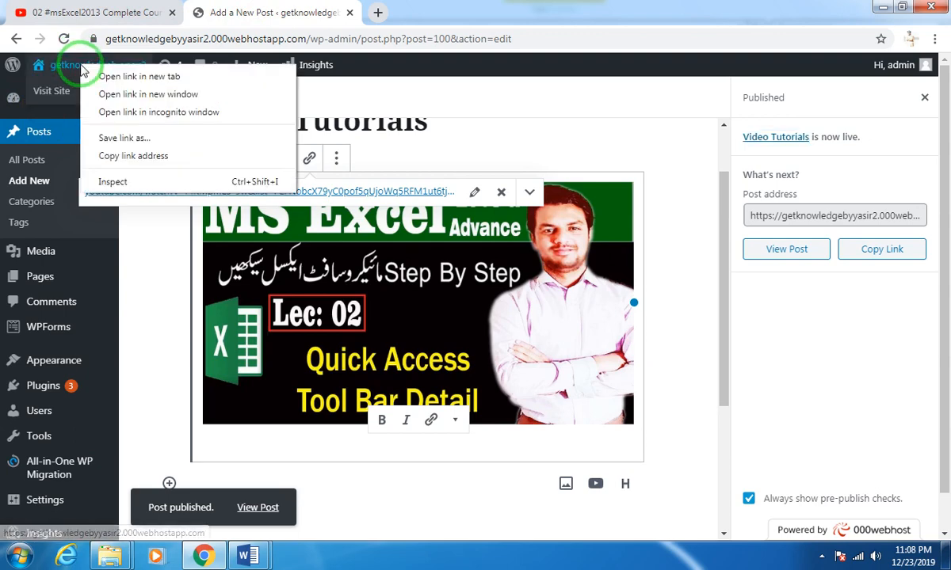
{"action": "left_click", "coordinate": [150, 77]}
{"action": "left_click", "coordinate": [407, 13]}
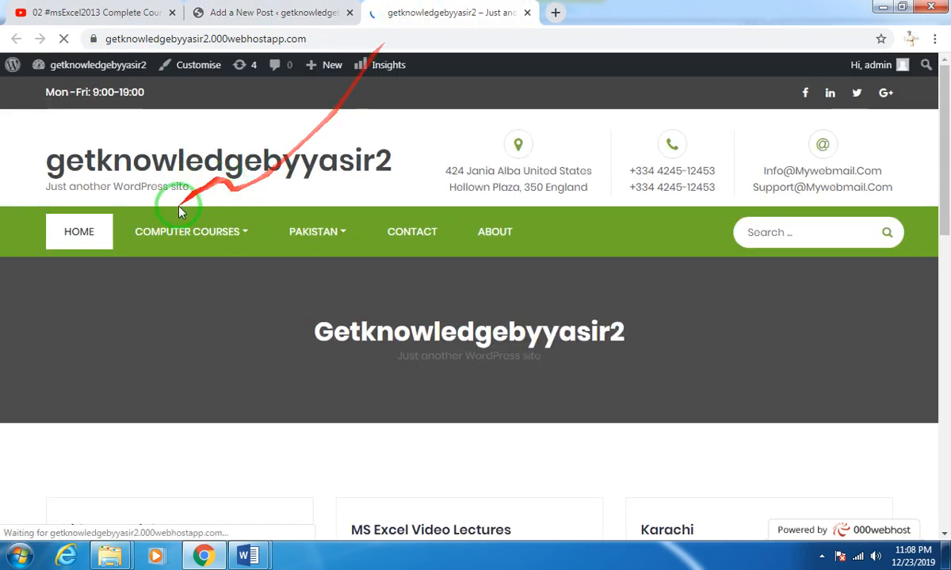
{"action": "mouse_move", "coordinate": [187, 231]}
{"action": "left_click", "coordinate": [143, 266]}
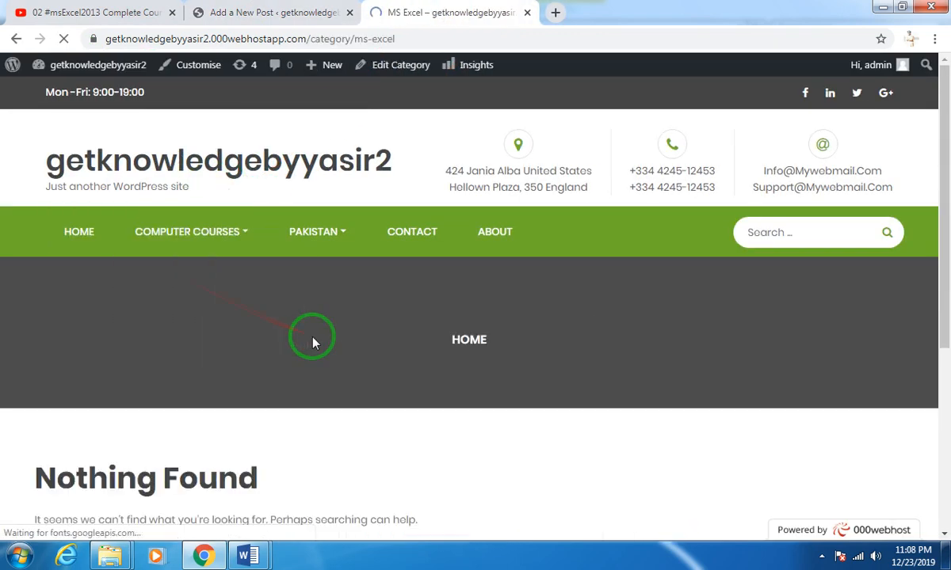
Step: Return to the dashboard's list of all posts and assign the "Video Tutorials" post to the MS Excel category with Quick Edit
{"action": "left_click", "coordinate": [35, 13]}
{"action": "left_click", "coordinate": [317, 12]}
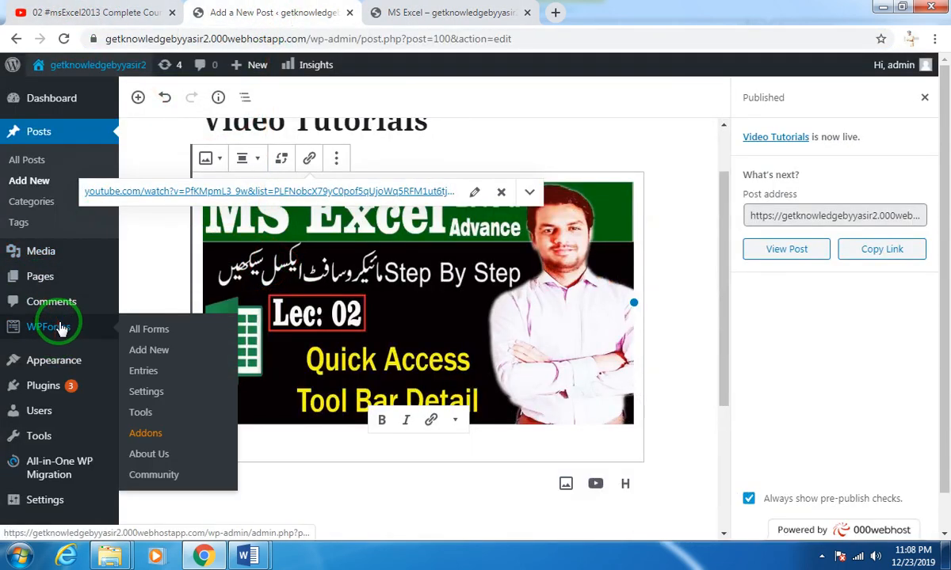
{"action": "scroll", "coordinate": [60, 357], "scroll_direction": "down", "scroll_amount": 1}
{"action": "mouse_move", "coordinate": [51, 247]}
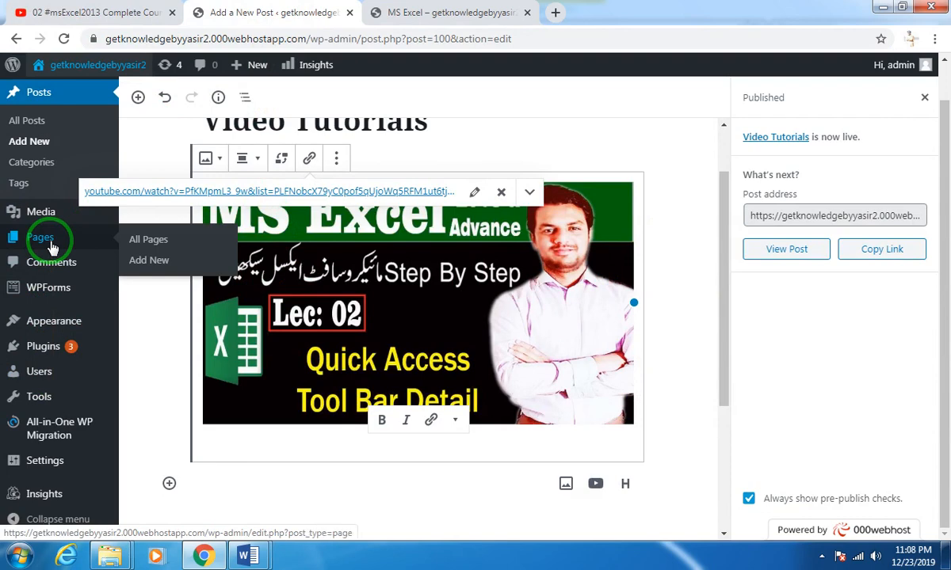
{"action": "mouse_move", "coordinate": [49, 214]}
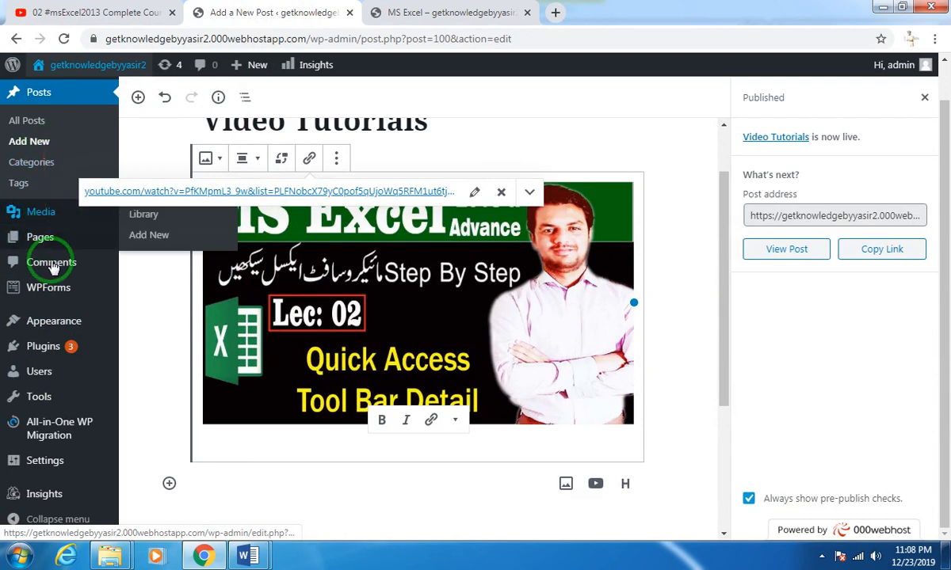
{"action": "scroll", "coordinate": [43, 237], "scroll_direction": "up", "scroll_amount": 1}
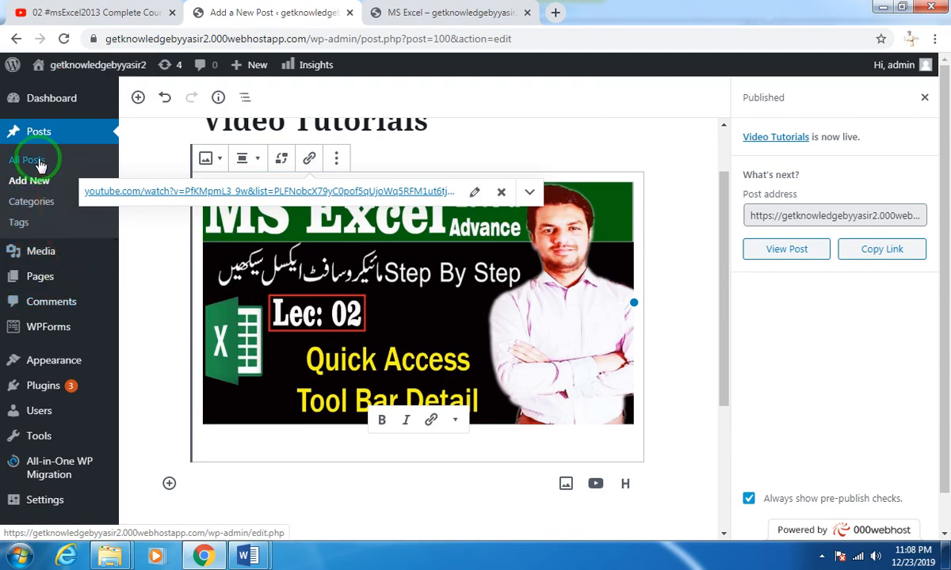
{"action": "scroll", "coordinate": [227, 375], "scroll_direction": "down", "scroll_amount": 4}
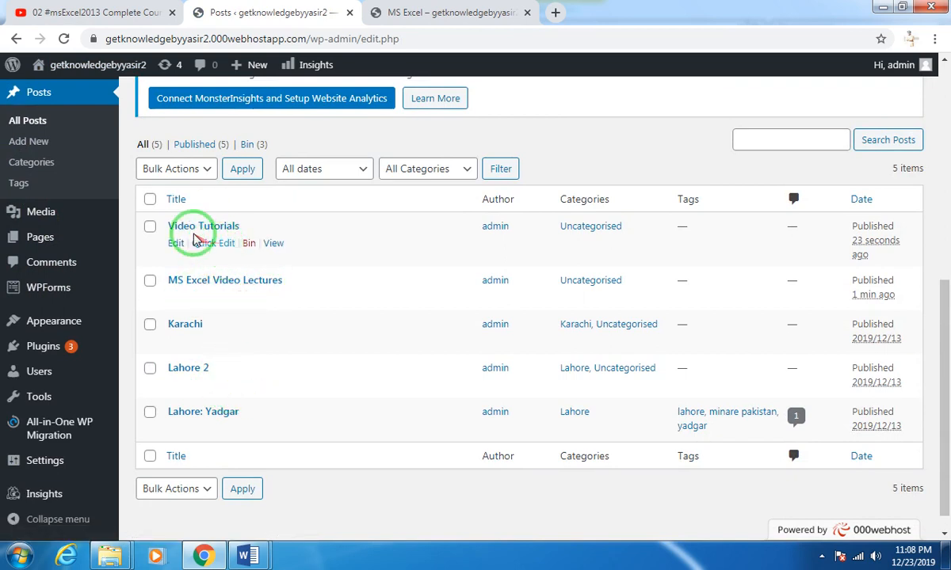
{"action": "left_click", "coordinate": [220, 247]}
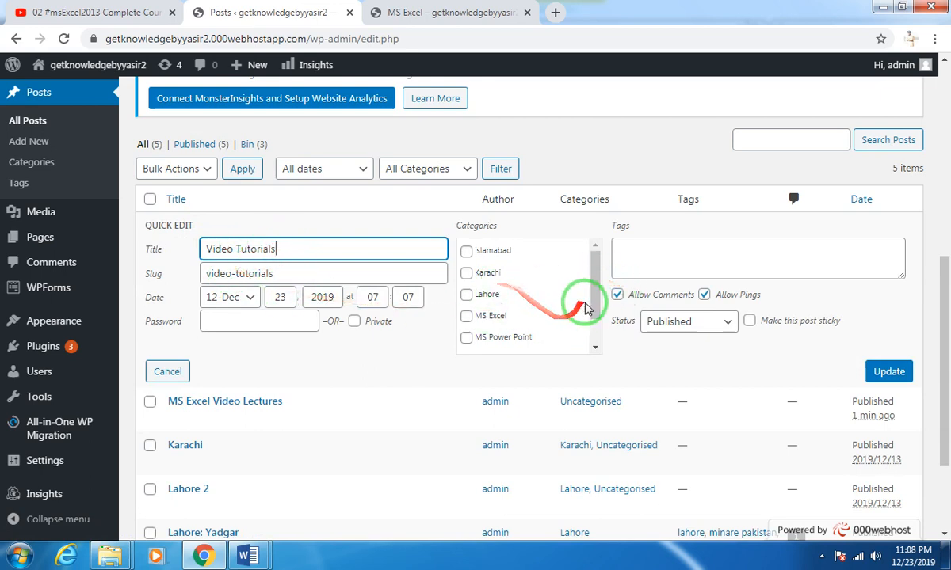
{"action": "left_click", "coordinate": [467, 317]}
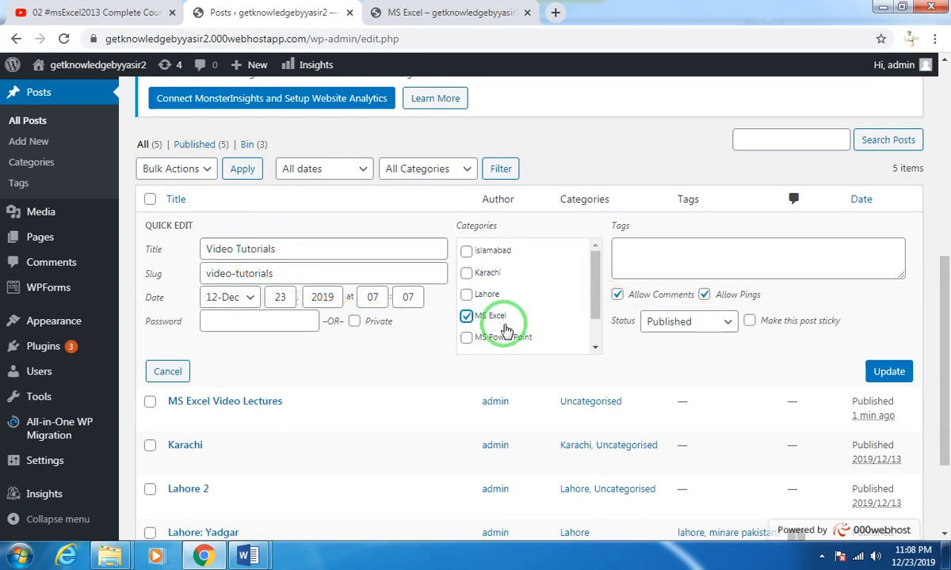
{"action": "left_click", "coordinate": [887, 372]}
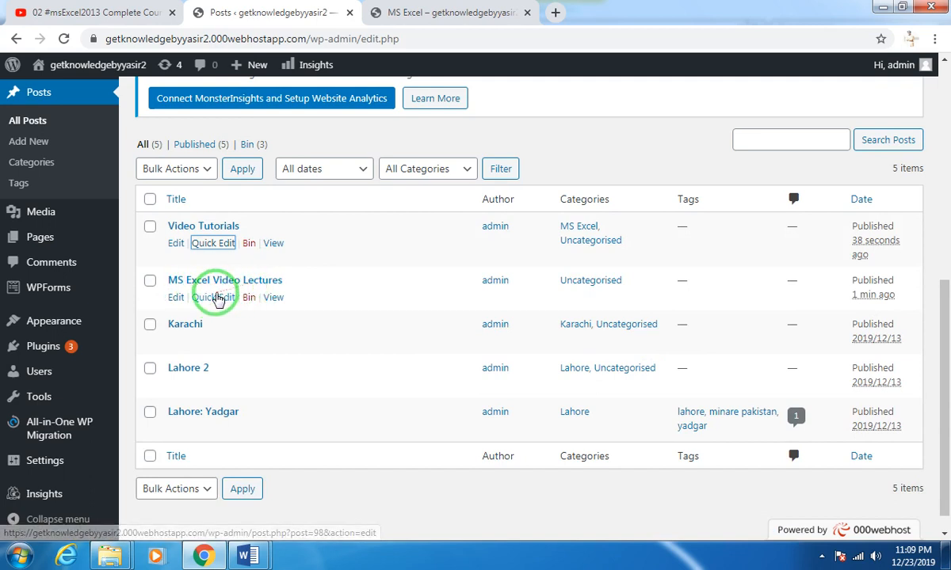
Step: Assign the "MS Excel Video Lectures" post to the MS Excel category with Quick Edit
{"action": "left_click", "coordinate": [212, 297]}
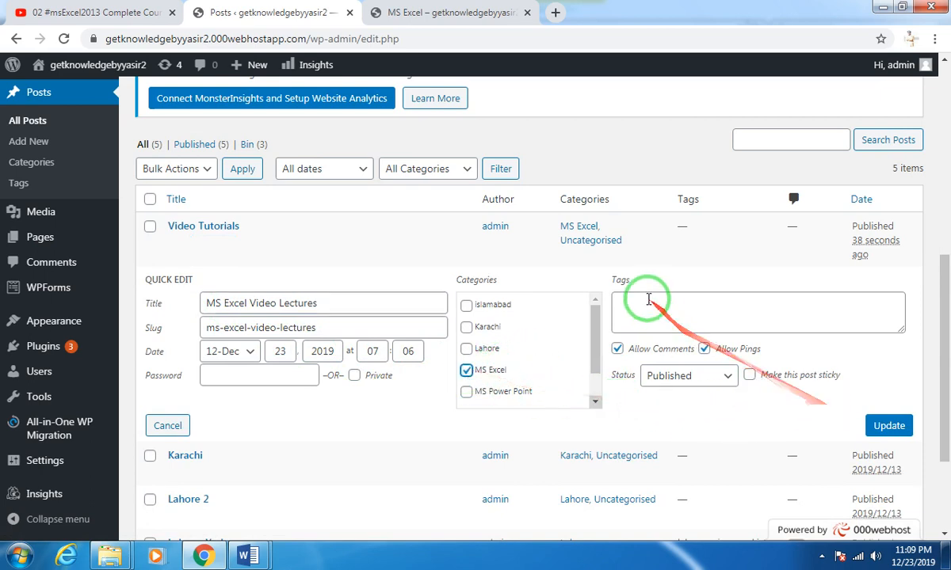
{"action": "left_click", "coordinate": [713, 315]}
{"action": "left_click", "coordinate": [886, 425]}
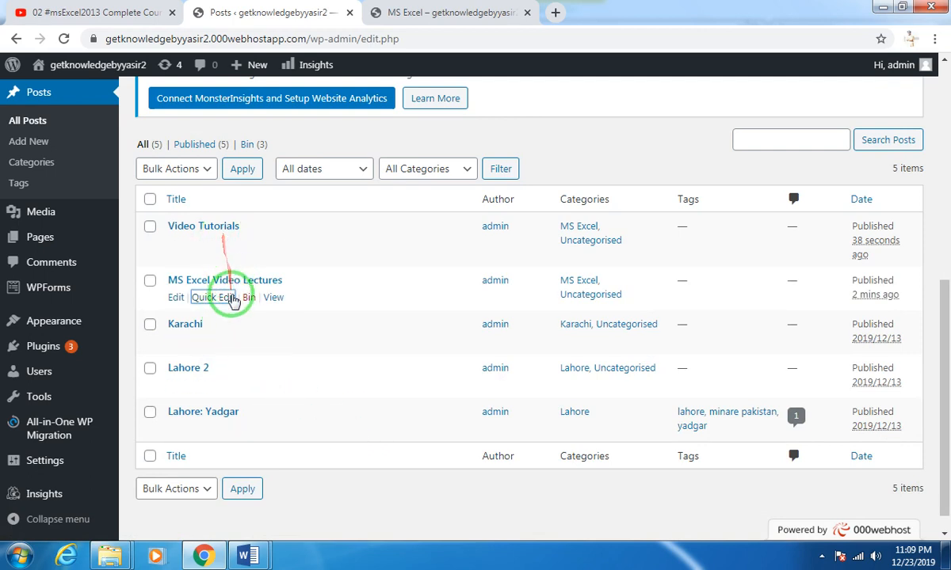
Step: Reload the live site's MS Excel category page and check which posts it lists
{"action": "left_click", "coordinate": [435, 13]}
{"action": "left_click", "coordinate": [168, 41]}
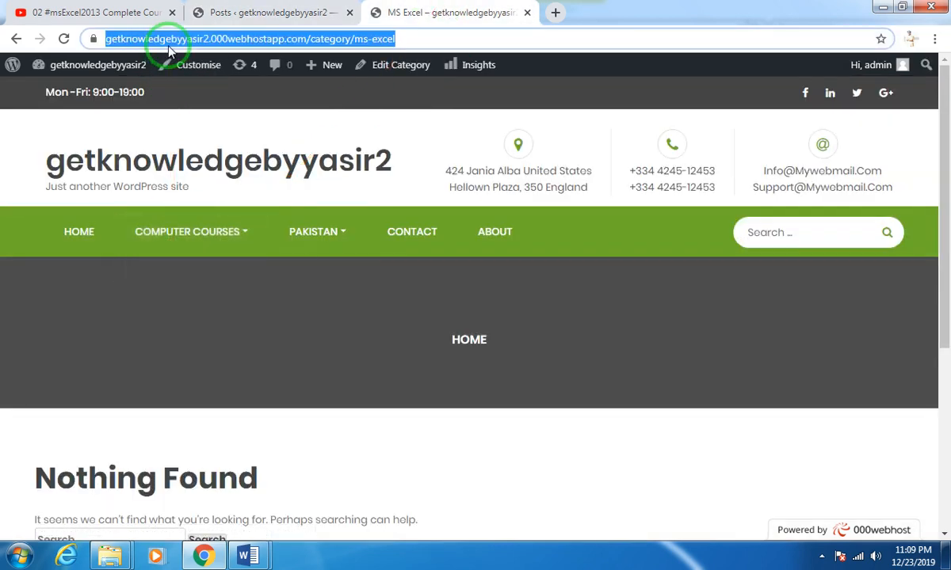
{"action": "key", "text": "Return"}
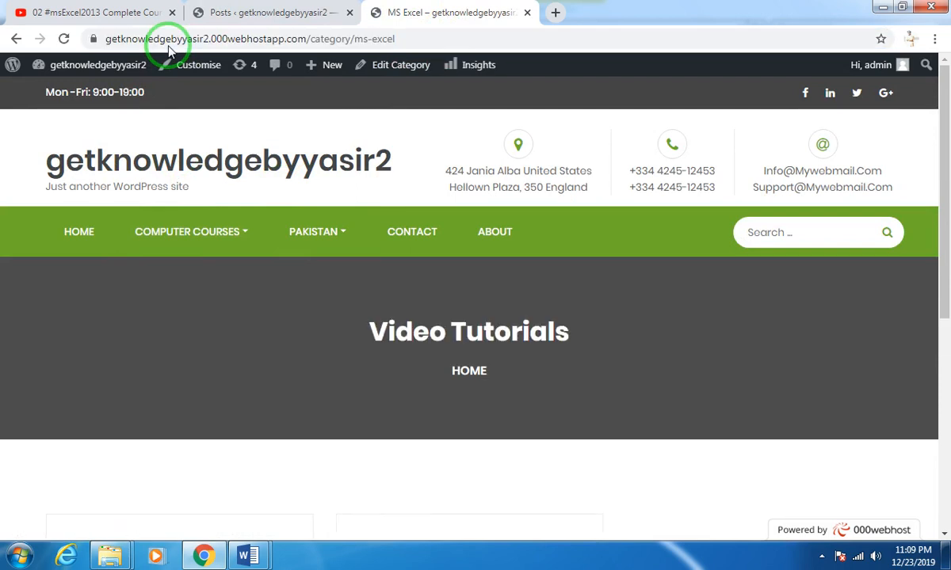
{"action": "mouse_move", "coordinate": [187, 232]}
{"action": "left_click", "coordinate": [163, 265]}
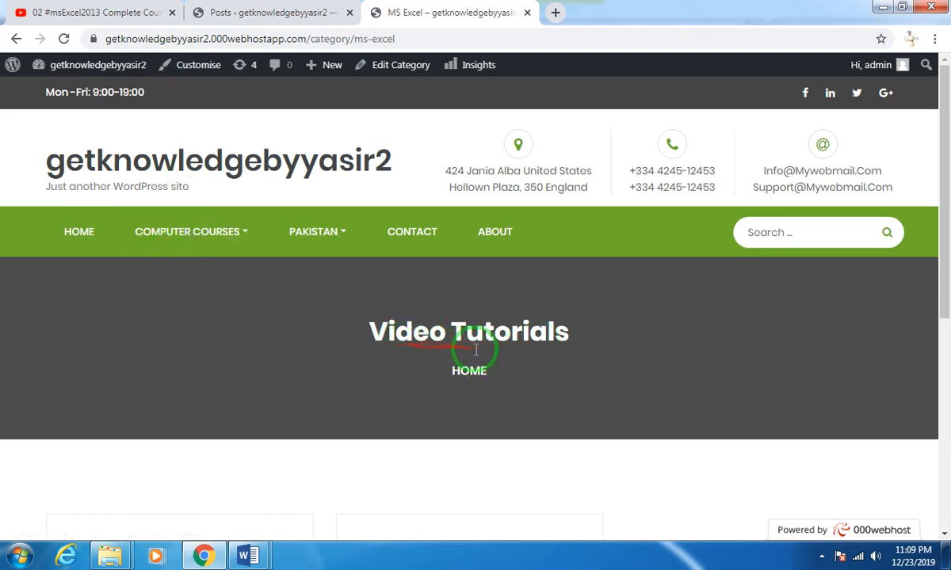
{"action": "scroll", "coordinate": [526, 353], "scroll_direction": "down", "scroll_amount": 2}
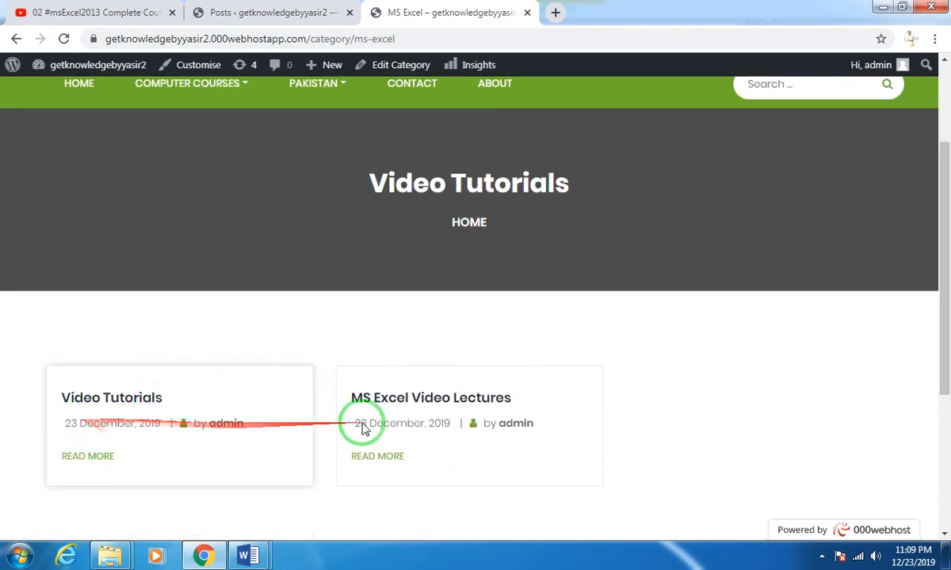
{"action": "scroll", "coordinate": [356, 420], "scroll_direction": "up", "scroll_amount": 2}
Step: From the site's home page, reopen the MS Excel category and open the "Video Tutorials" post
{"action": "mouse_move", "coordinate": [176, 240]}
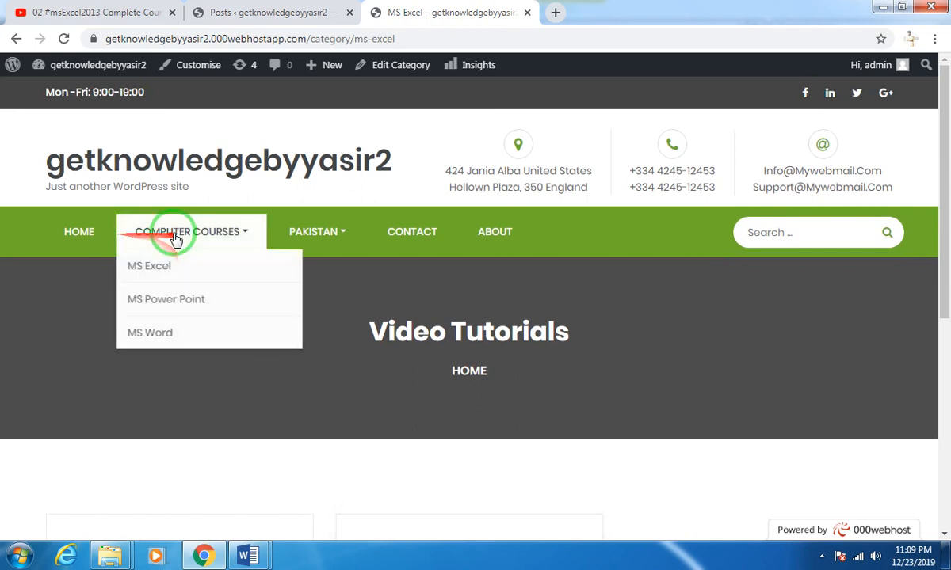
{"action": "left_click", "coordinate": [79, 235]}
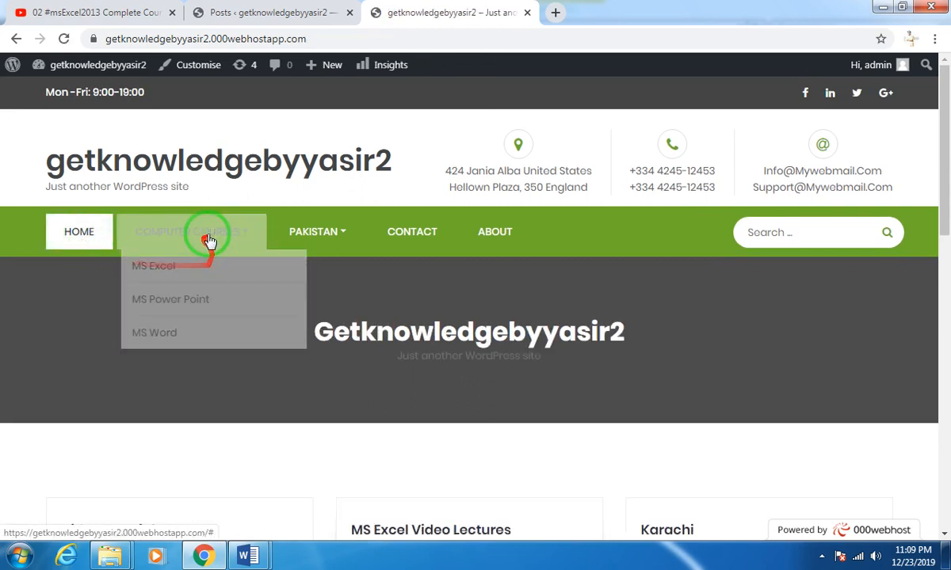
{"action": "left_click", "coordinate": [250, 11]}
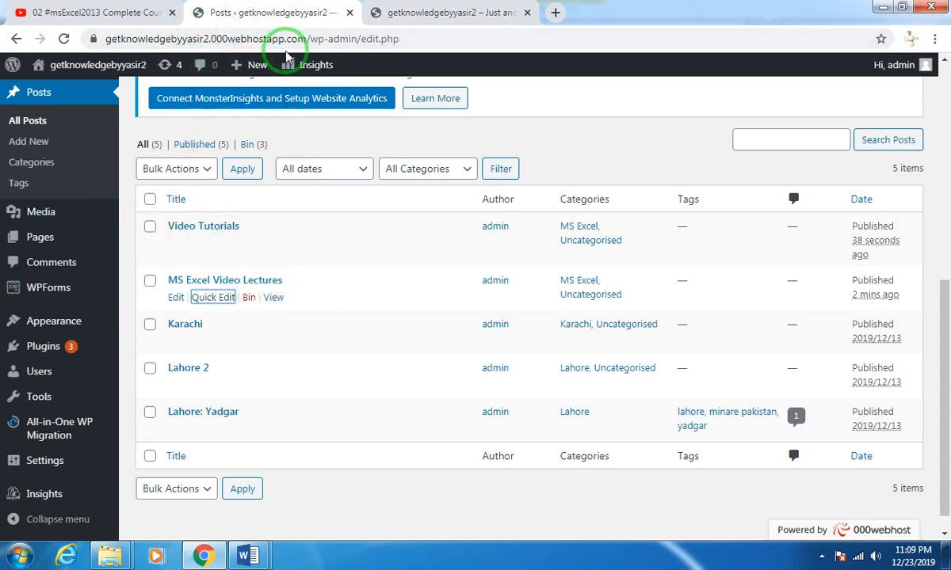
{"action": "left_click", "coordinate": [380, 12]}
{"action": "mouse_move", "coordinate": [190, 231]}
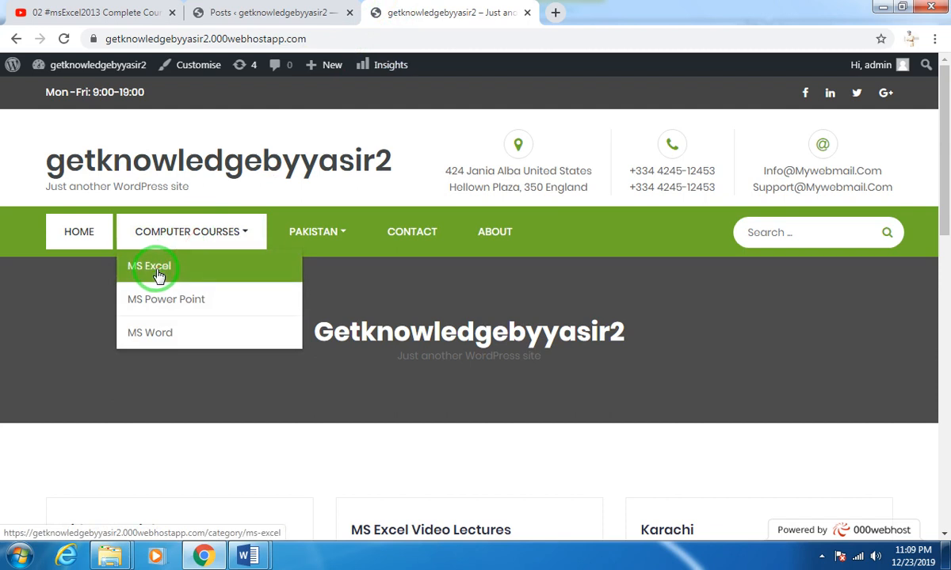
{"action": "scroll", "coordinate": [206, 357], "scroll_direction": "down", "scroll_amount": 3}
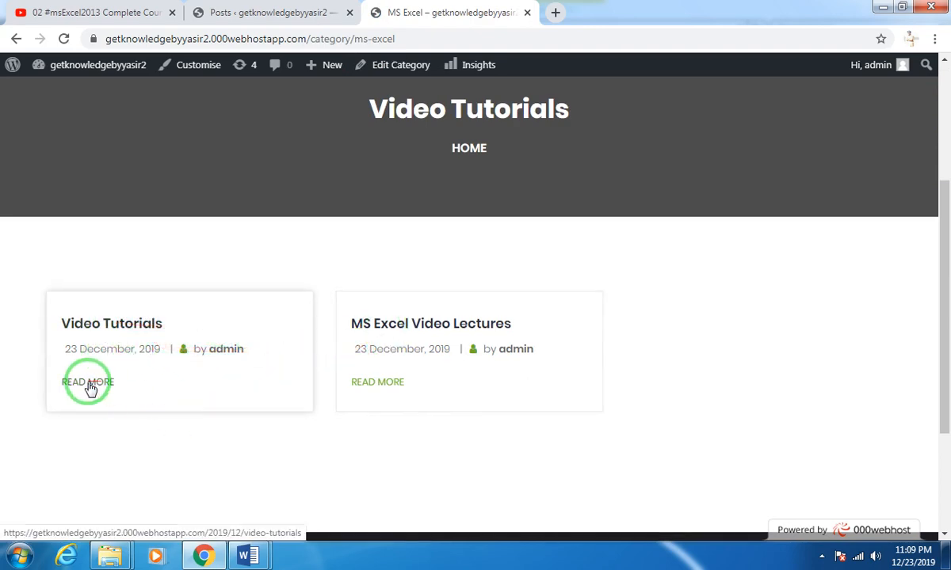
Step: Look through the "Video Tutorials" post and follow its Lec: 02 image link to the YouTube video
{"action": "scroll", "coordinate": [190, 398], "scroll_direction": "down", "scroll_amount": 5}
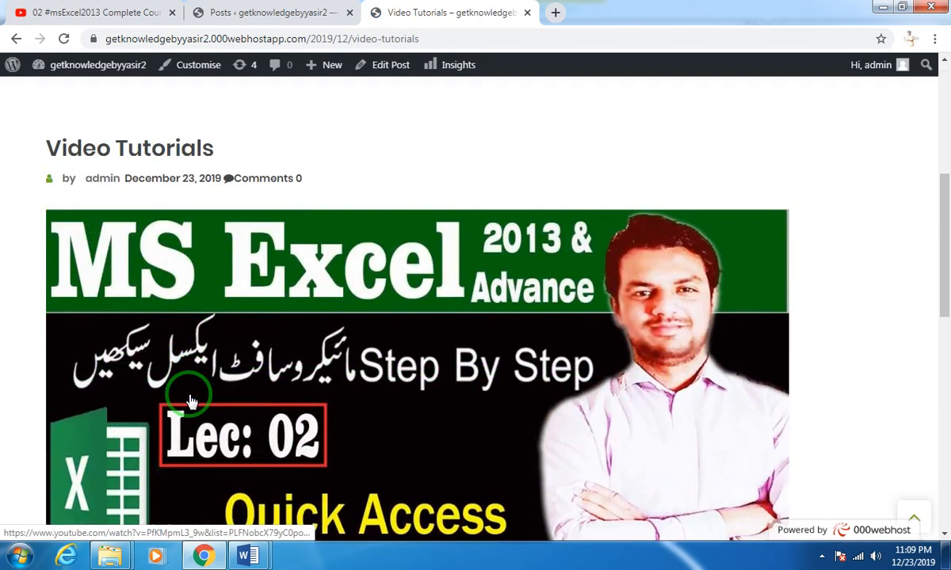
{"action": "scroll", "coordinate": [223, 380], "scroll_direction": "down", "scroll_amount": 4}
{"action": "scroll", "coordinate": [229, 328], "scroll_direction": "up", "scroll_amount": 4}
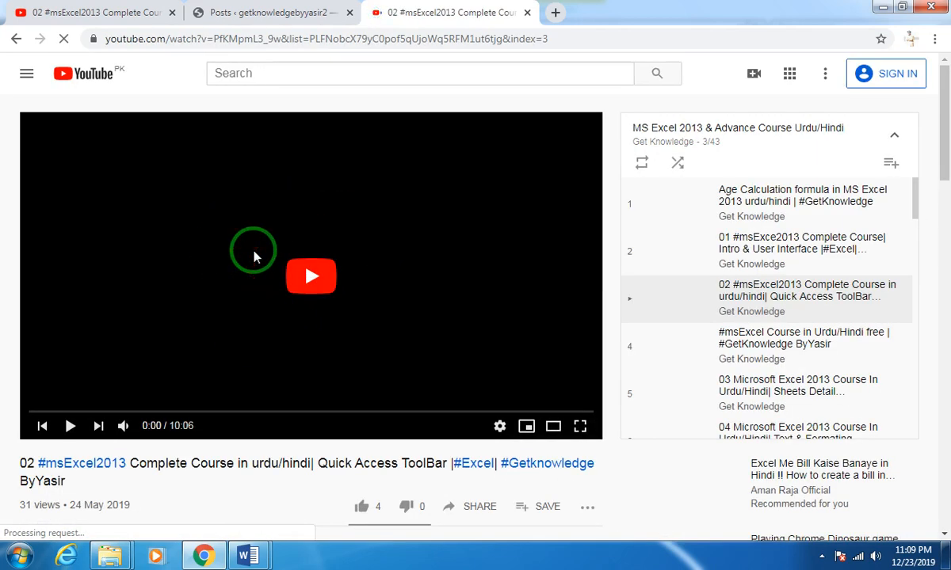
Step: Close the YouTube page, reopen the live site in a new tab and open "MS Excel Video Lectures" from the MS Excel category
{"action": "left_click", "coordinate": [527, 12]}
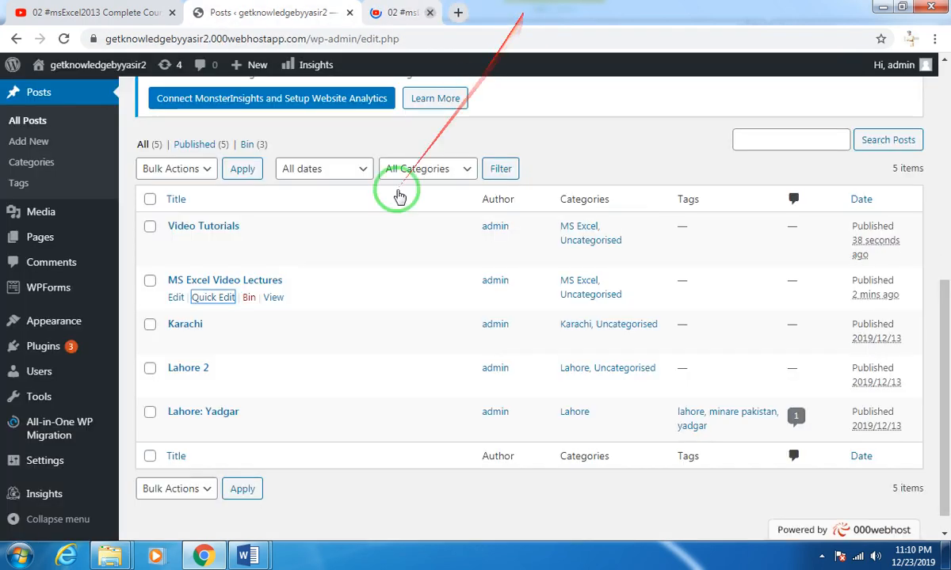
{"action": "right_click", "coordinate": [74, 66]}
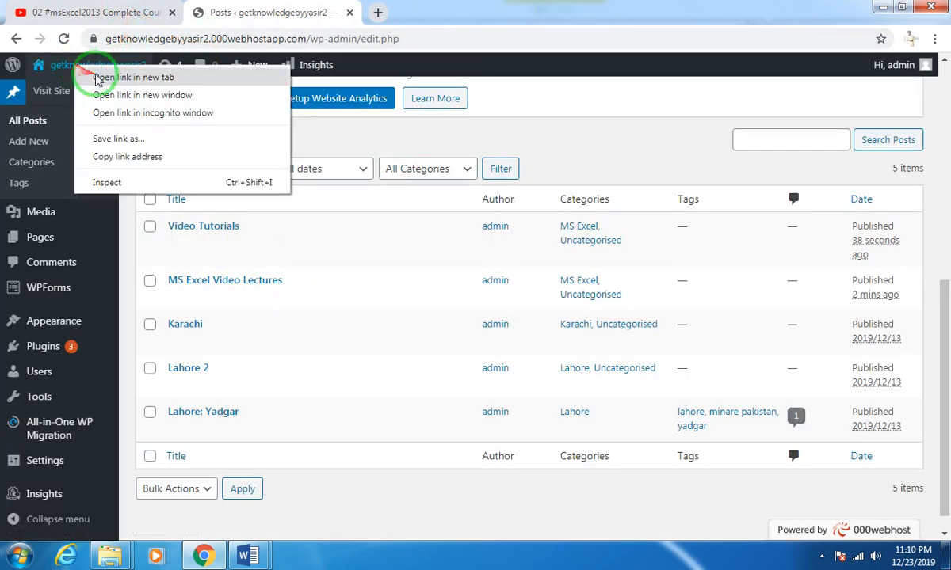
{"action": "left_click", "coordinate": [106, 80]}
{"action": "left_click", "coordinate": [435, 12]}
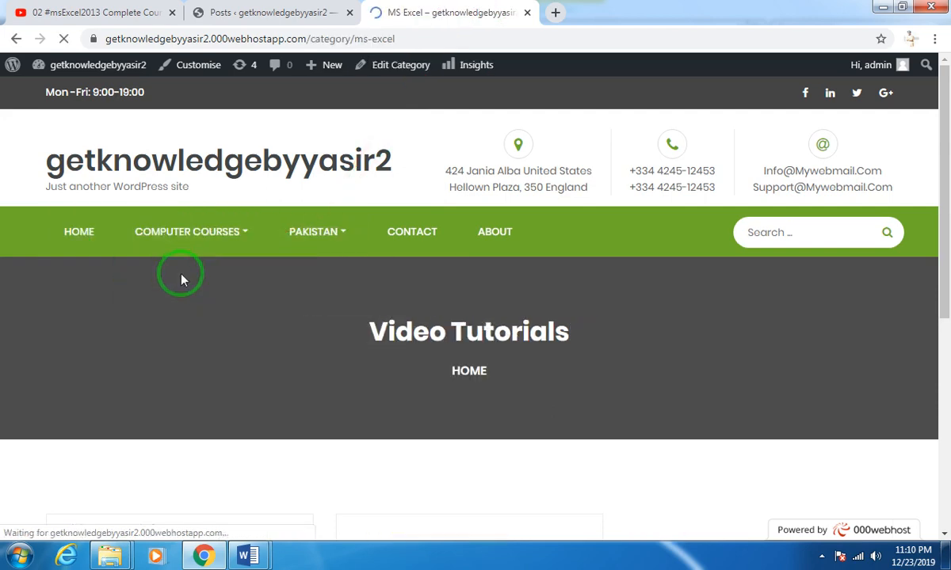
{"action": "scroll", "coordinate": [304, 389], "scroll_direction": "down", "scroll_amount": 5}
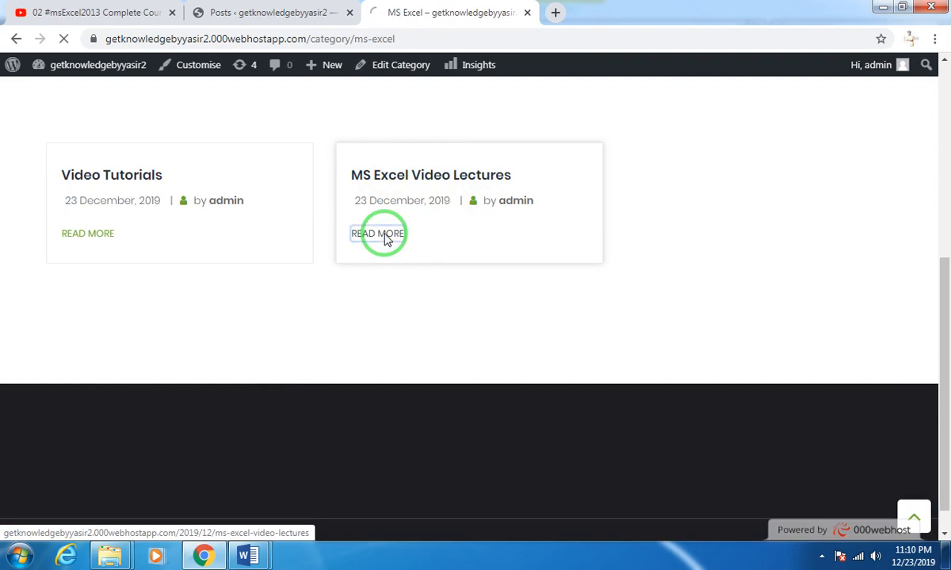
Step: Examine the "MS Excel Video Lectures" post and play its embedded Age Calculation formula video
{"action": "scroll", "coordinate": [464, 293], "scroll_direction": "down", "scroll_amount": 6}
{"action": "scroll", "coordinate": [462, 291], "scroll_direction": "up", "scroll_amount": 2}
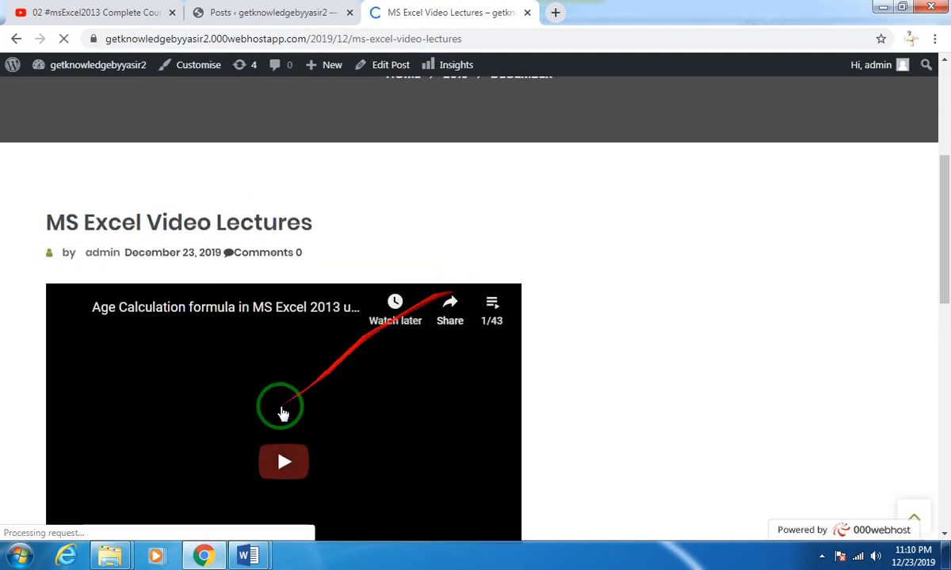
{"action": "scroll", "coordinate": [283, 412], "scroll_direction": "down", "scroll_amount": 2}
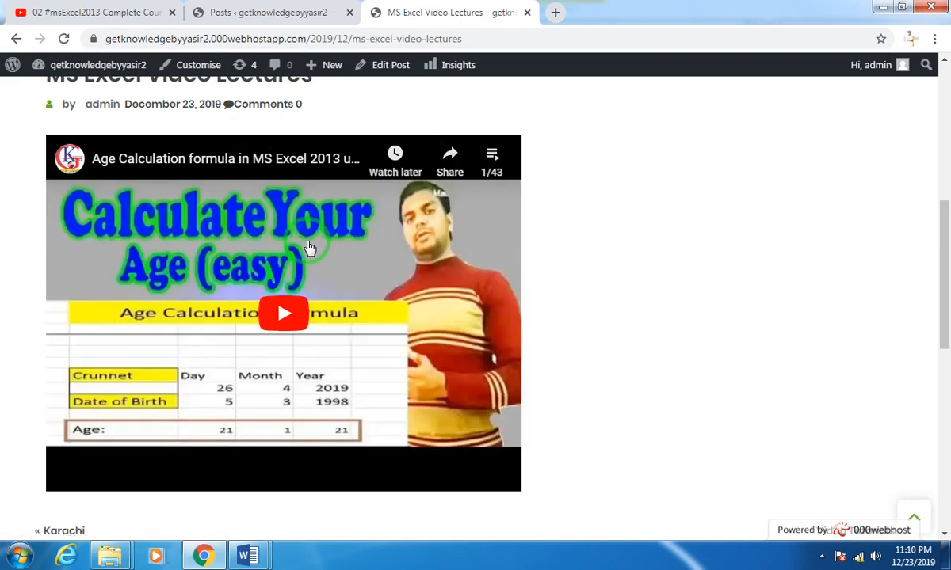
{"action": "scroll", "coordinate": [312, 246], "scroll_direction": "up", "scroll_amount": 3}
{"action": "scroll", "coordinate": [309, 287], "scroll_direction": "down", "scroll_amount": 3}
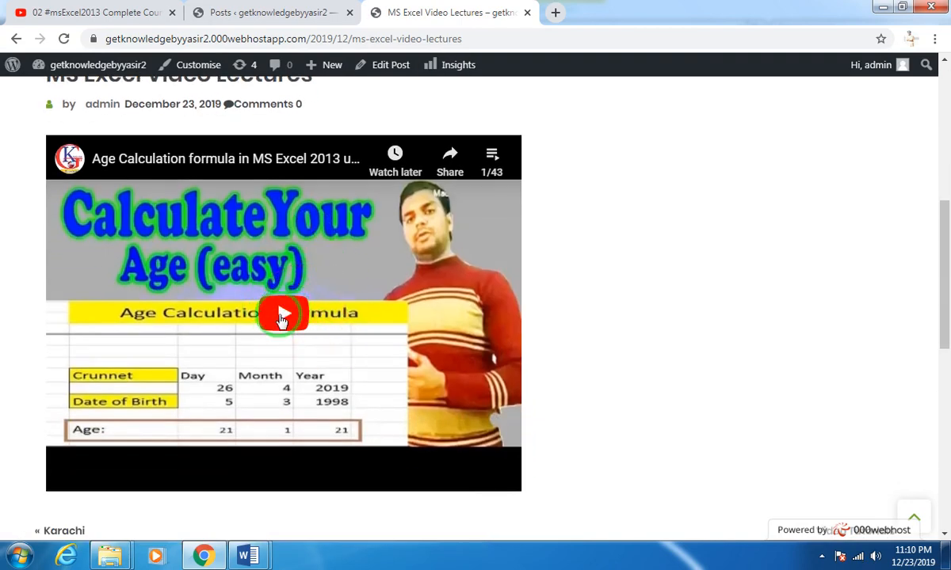
{"action": "left_click", "coordinate": [282, 317]}
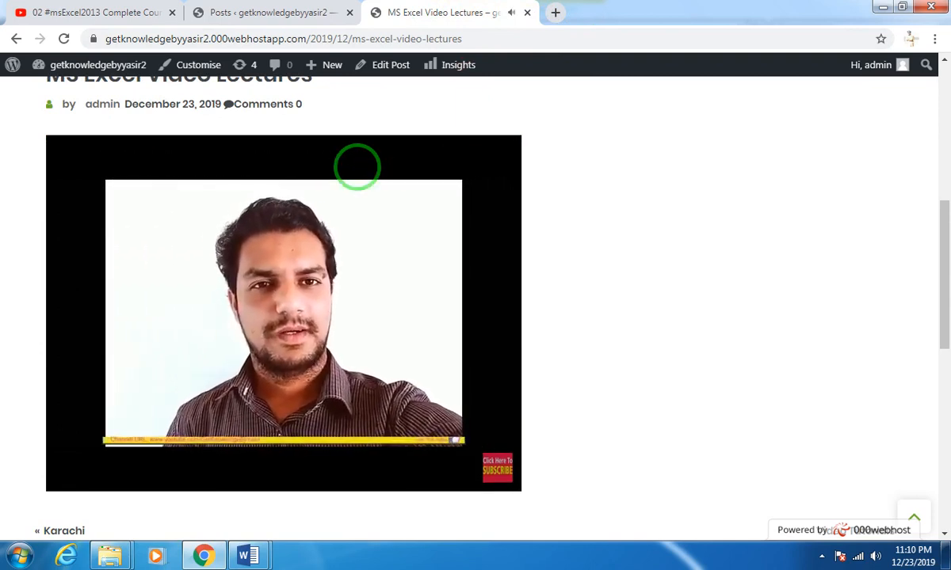
Step: Pause the embedded Age Calculation formula video in the "MS Excel Video Lectures" post
{"action": "left_click", "coordinate": [268, 277]}
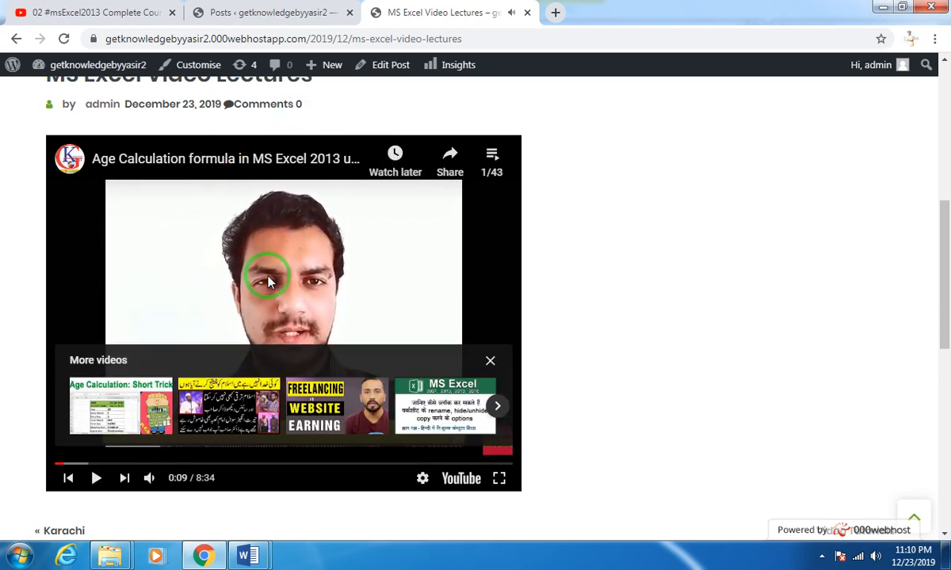
{"action": "scroll", "coordinate": [254, 274], "scroll_direction": "up", "scroll_amount": 3}
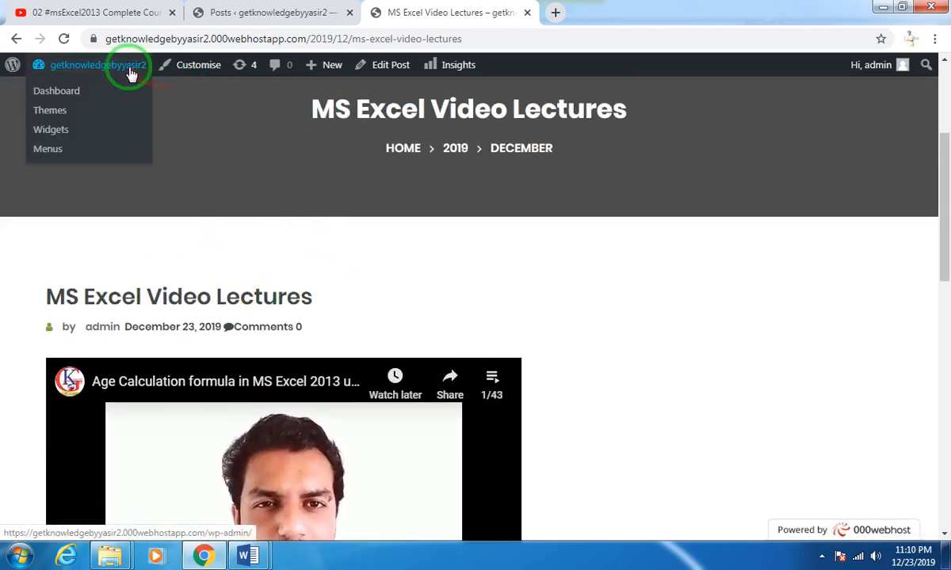
{"action": "left_click", "coordinate": [277, 12]}
{"action": "left_click", "coordinate": [400, 12]}
{"action": "scroll", "coordinate": [197, 199], "scroll_direction": "up", "scroll_amount": 3}
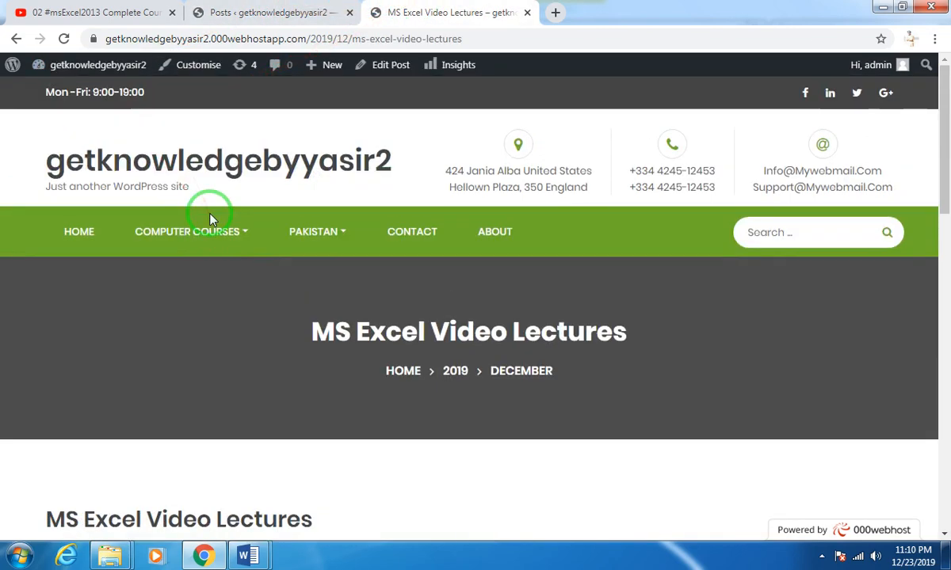
Step: Return to the live site's home page and look over the post cards listed there
{"action": "left_click", "coordinate": [96, 233]}
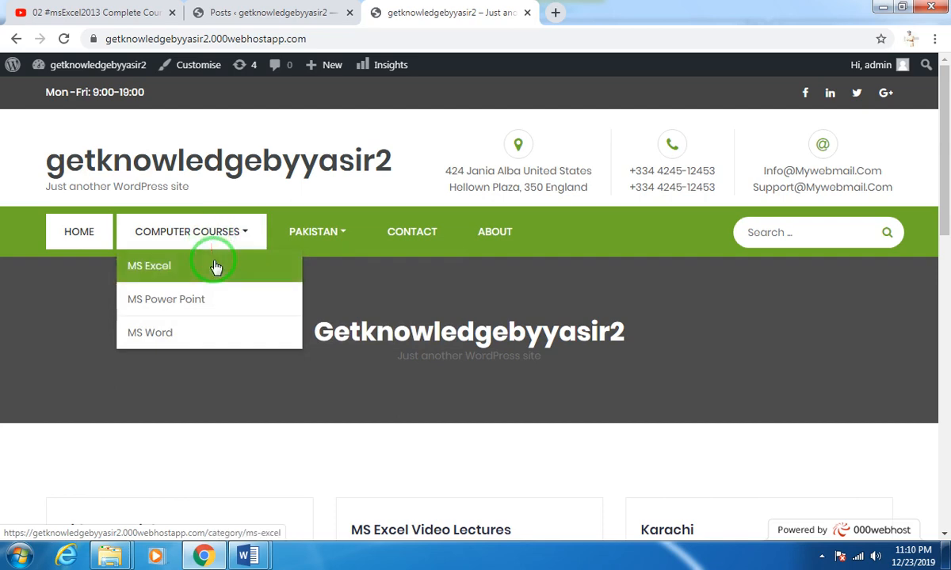
{"action": "scroll", "coordinate": [276, 384], "scroll_direction": "down", "scroll_amount": 3}
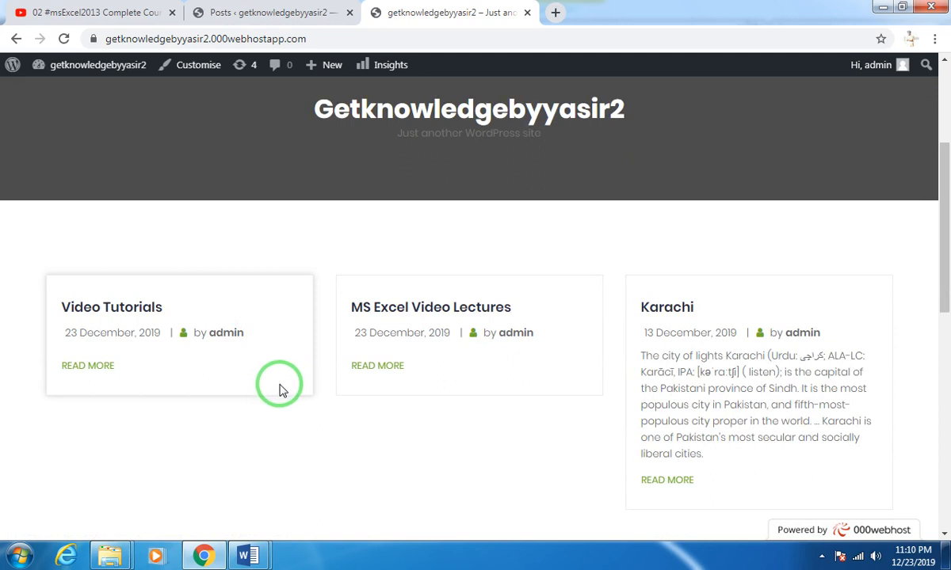
{"action": "mouse_move", "coordinate": [258, 546]}
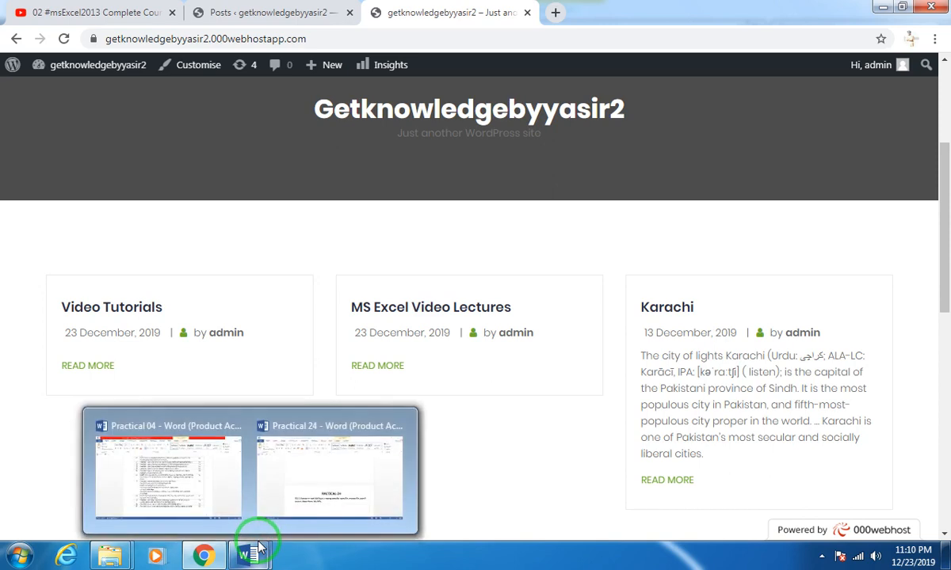